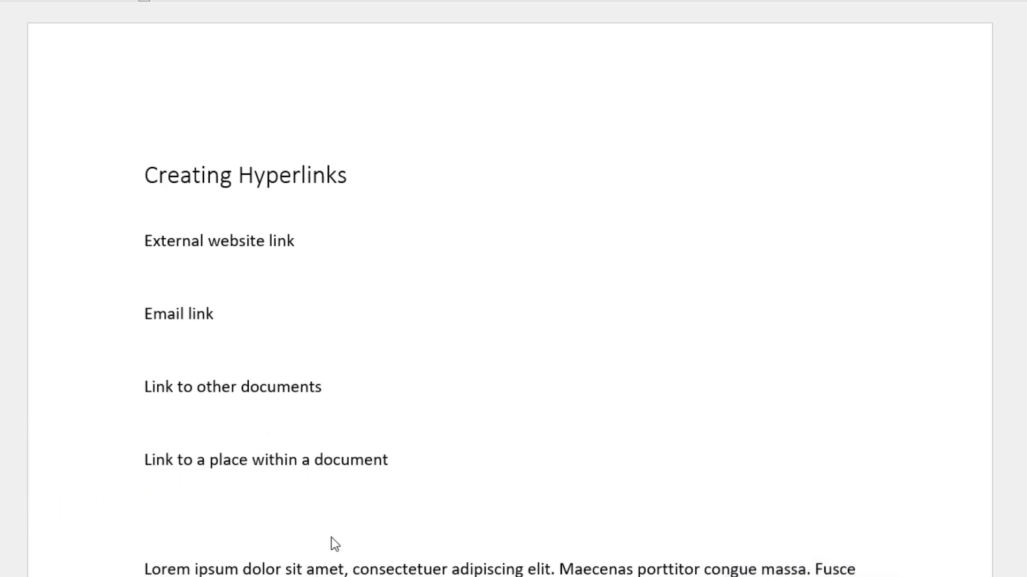
{"action": "left_click", "coordinate": [158, 276]}
{"action": "type", "text": "www.b"}
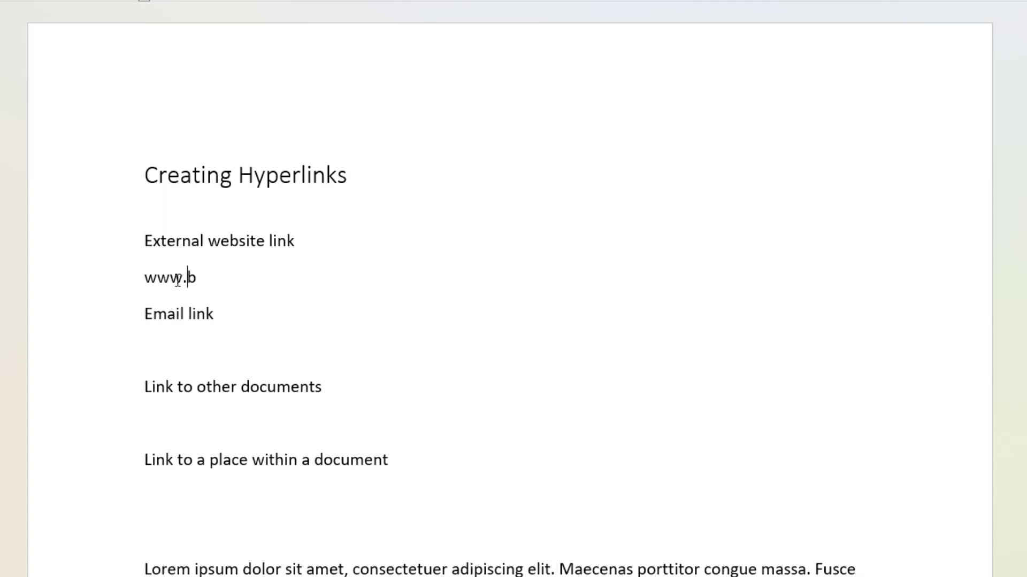
{"action": "type", "text": "bc.co.uk"}
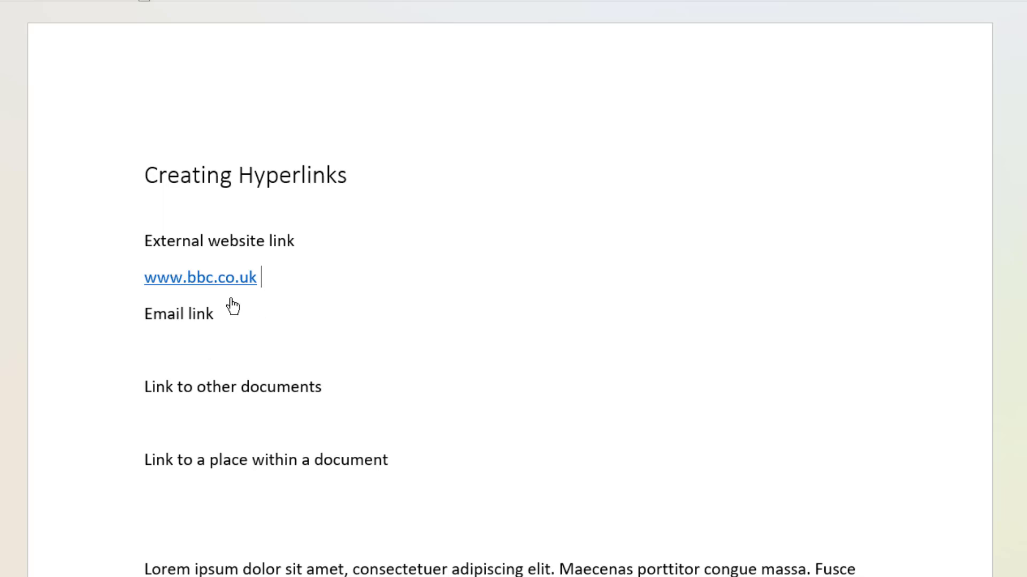
{"action": "left_click", "coordinate": [220, 283], "text": "ctrl"}
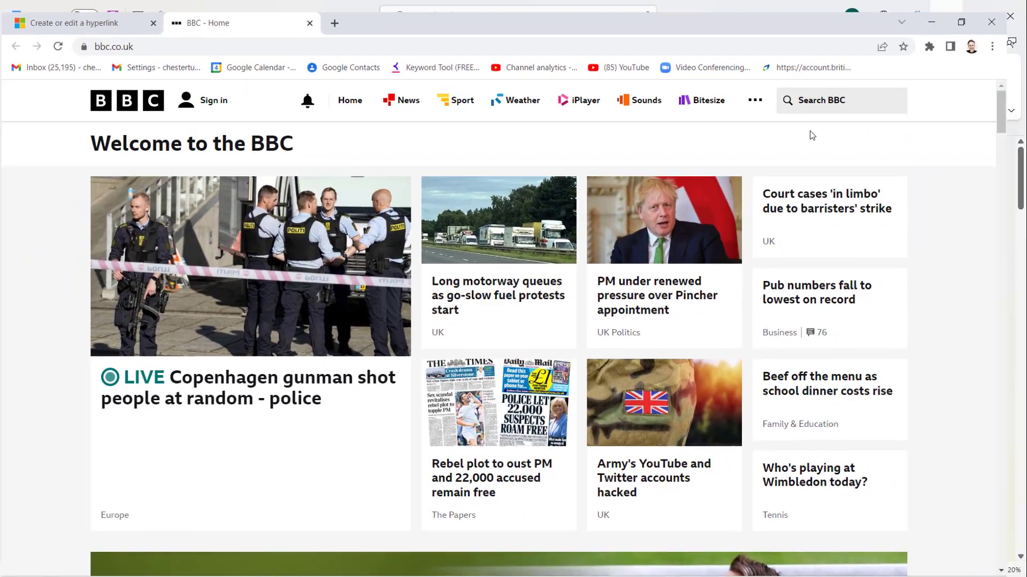
Minimise Chrome on the BBC homepage, restore it, and switch to the Create or edit a hyperlink tab
{"action": "left_click", "coordinate": [948, 11]}
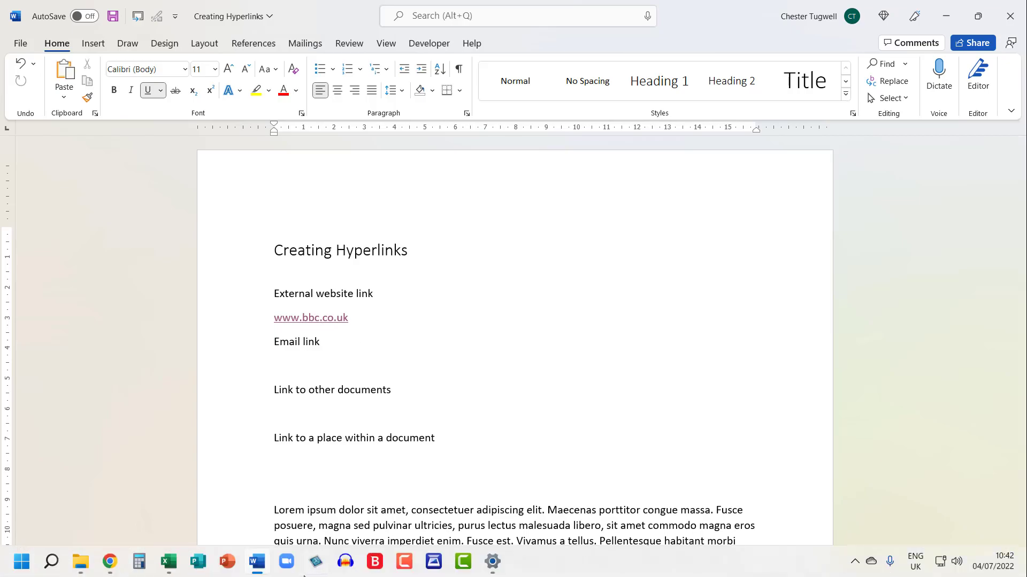
{"action": "left_click", "coordinate": [109, 562]}
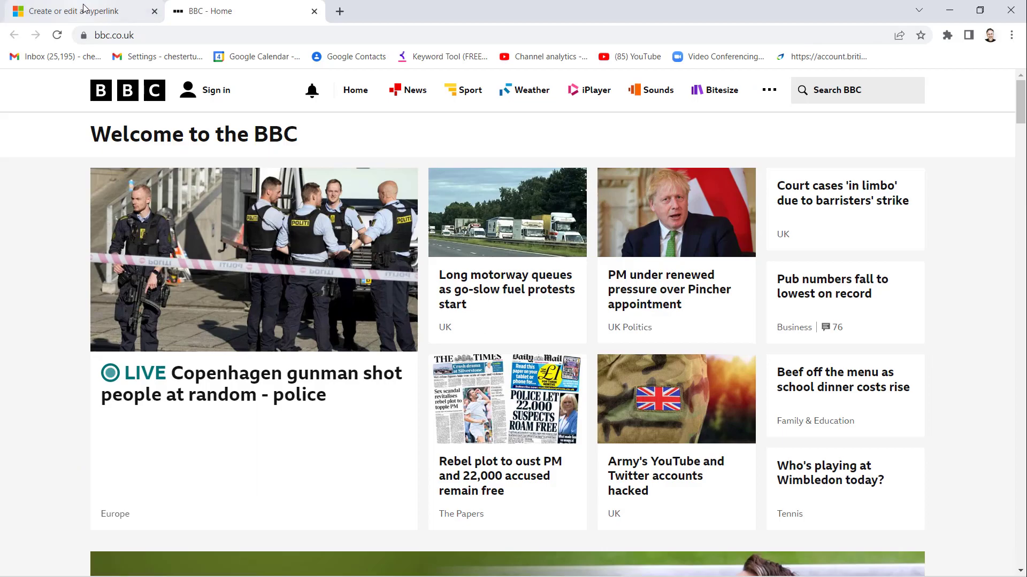
{"action": "left_click", "coordinate": [80, 11]}
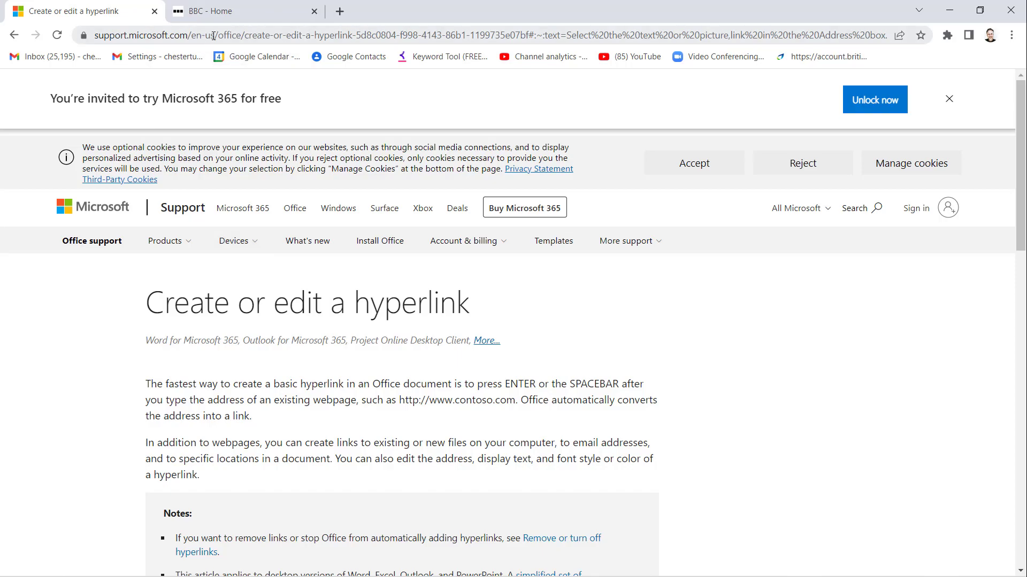
Copy the Create or edit a hyperlink page's address from Chrome's address bar and minimise Chrome
{"action": "left_click", "coordinate": [242, 35]}
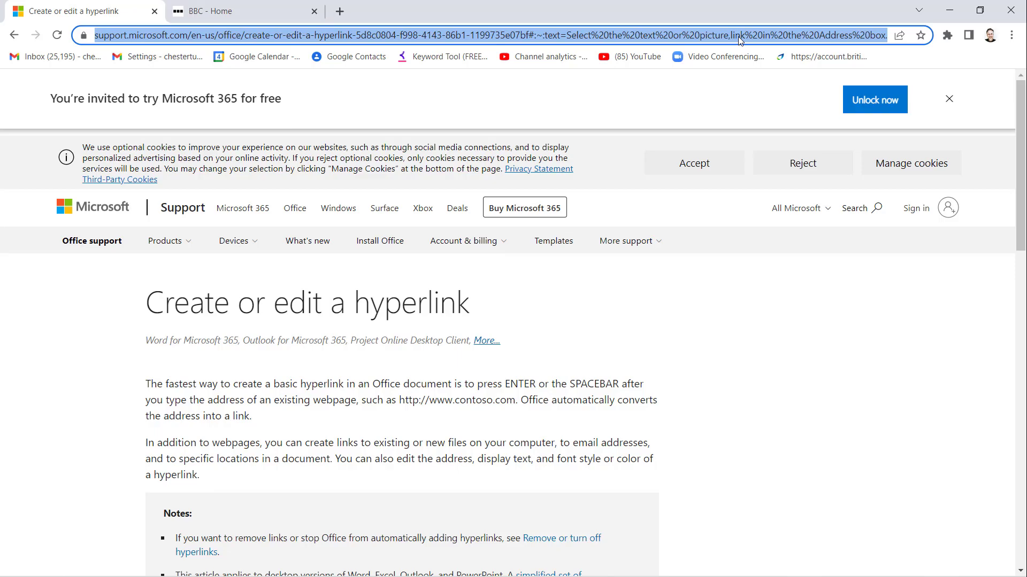
{"action": "key", "text": "ctrl+c"}
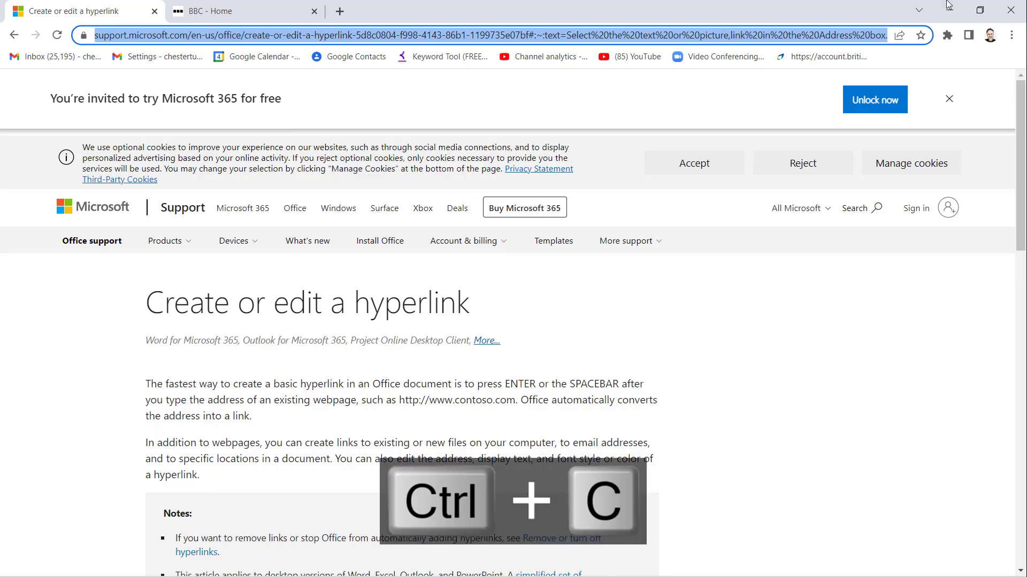
{"action": "left_click", "coordinate": [949, 10]}
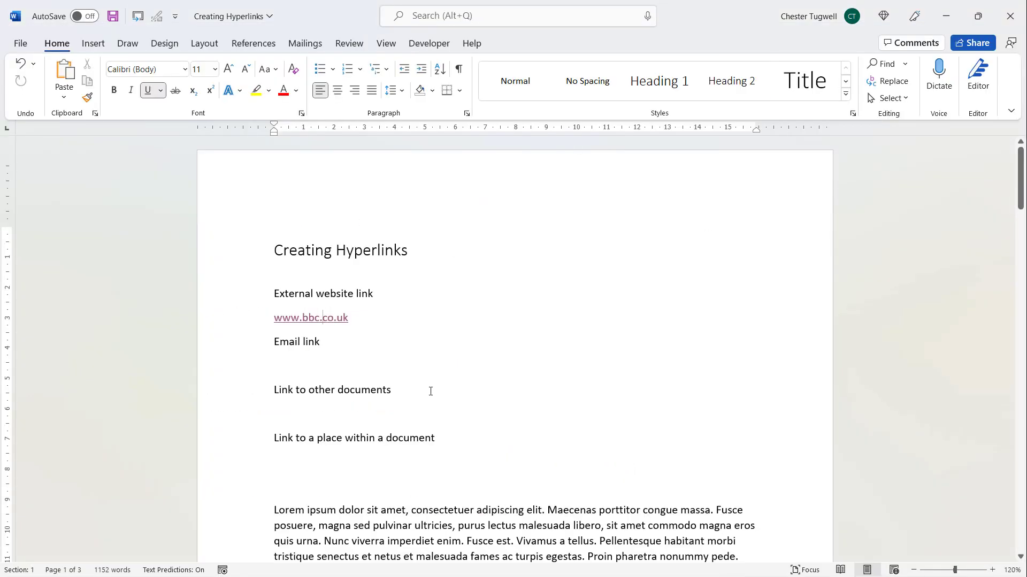
Scroll down and select the sentence 'Please see Microsoft's webpage on creating hyperlinks' for linking
{"action": "scroll", "coordinate": [432, 388], "scroll_direction": "down", "scroll_amount": 5}
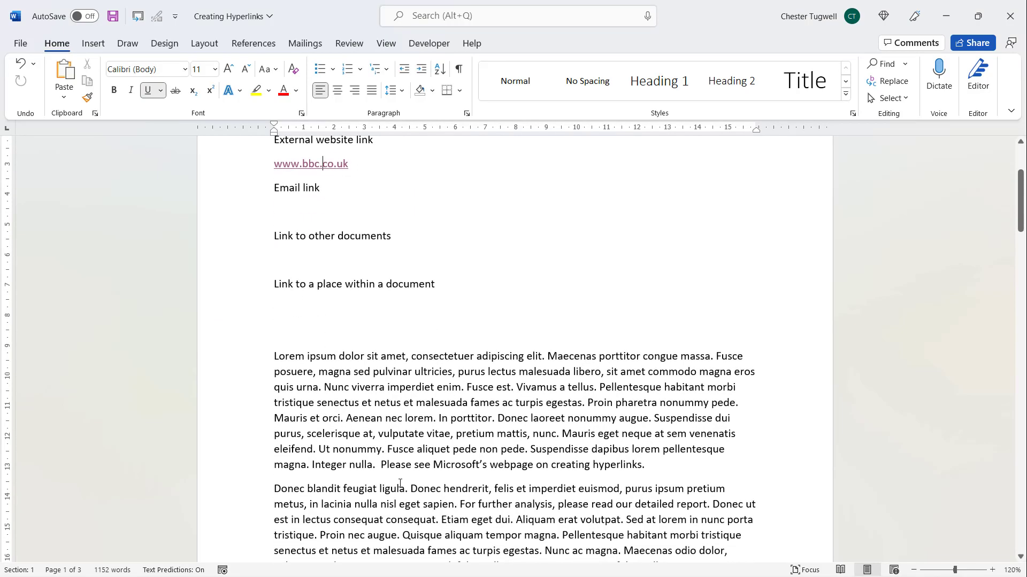
{"action": "scroll", "coordinate": [396, 455], "scroll_direction": "down", "scroll_amount": 3}
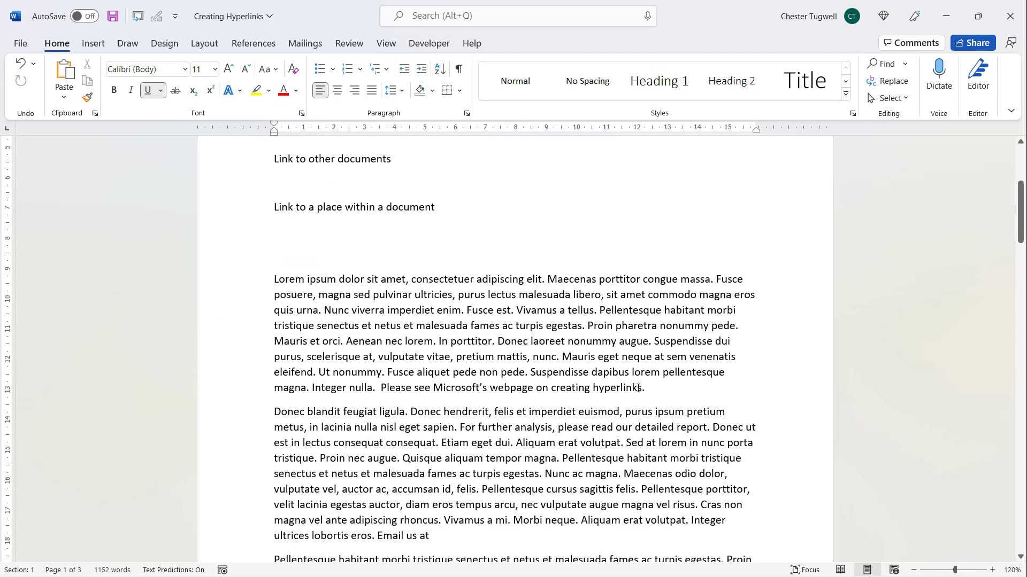
{"action": "left_click_drag", "start_coordinate": [383, 387], "coordinate": [615, 389]}
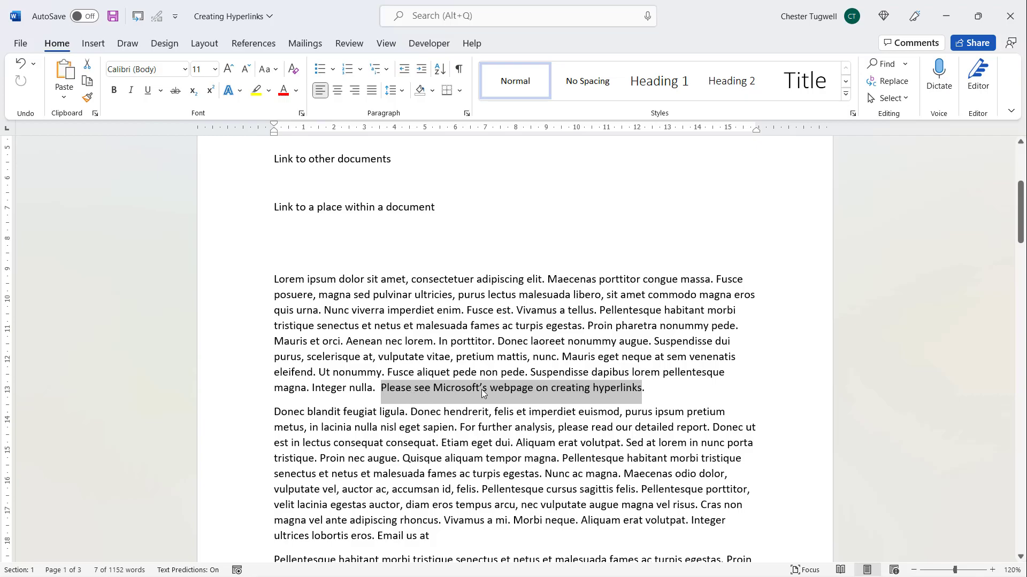
{"action": "left_click", "coordinate": [93, 43]}
{"action": "left_click", "coordinate": [56, 43]}
Open the hyperlink dialog from the Insert ribbon and from the right-click menu, closing it each time
{"action": "left_click", "coordinate": [93, 43]}
{"action": "left_click", "coordinate": [499, 69]}
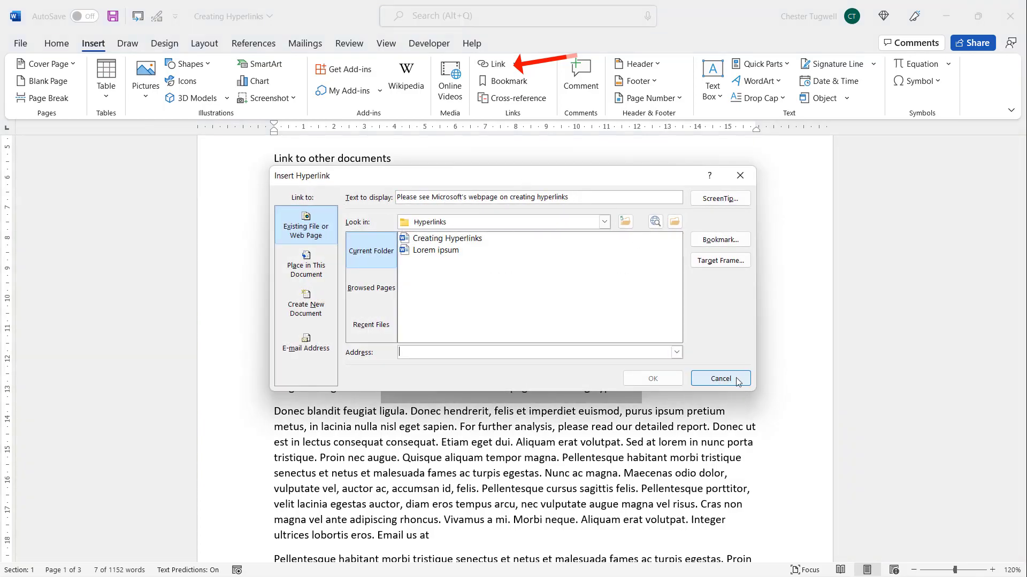
{"action": "left_click", "coordinate": [720, 379]}
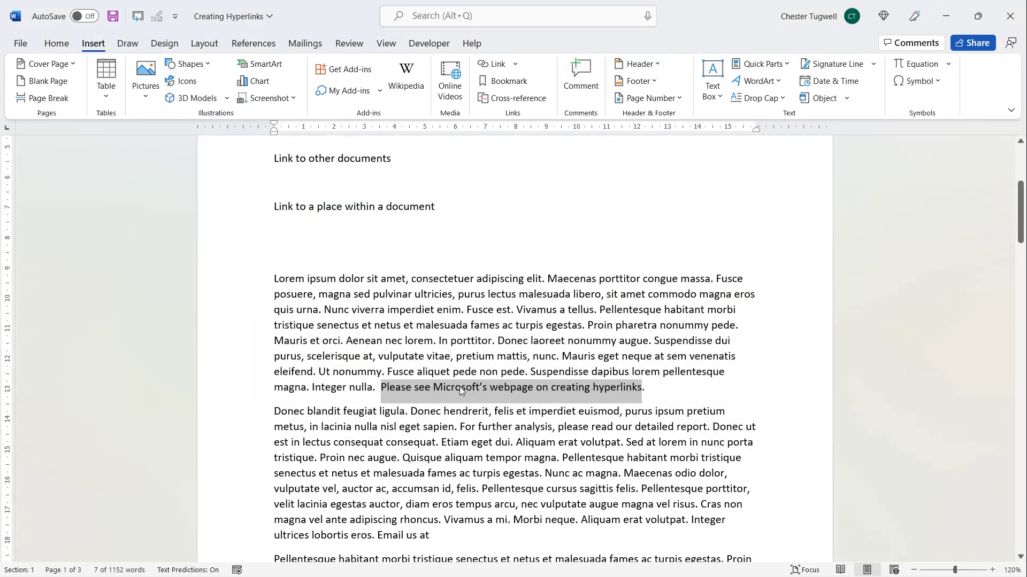
{"action": "right_click", "coordinate": [504, 391]}
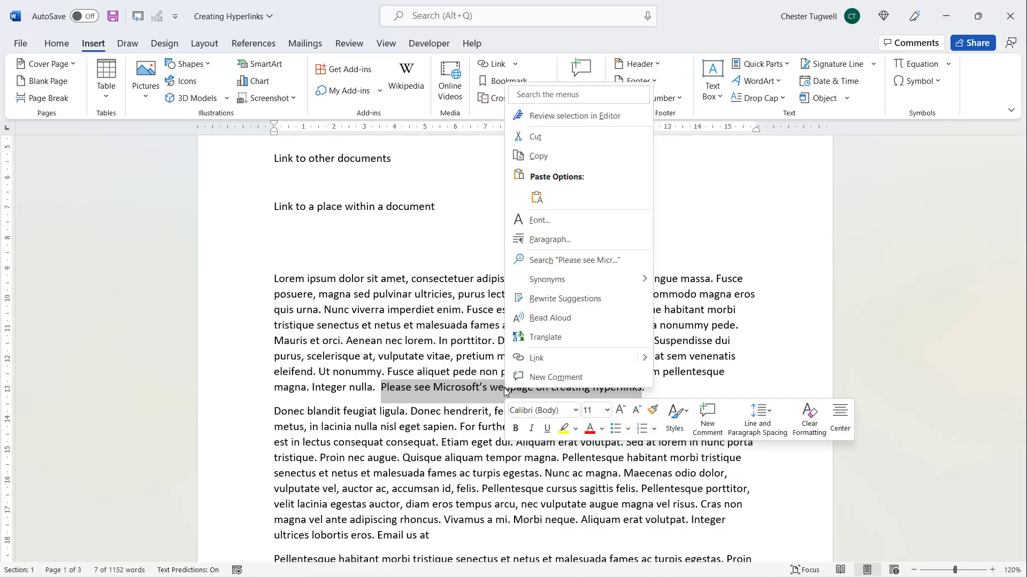
{"action": "left_click", "coordinate": [535, 358]}
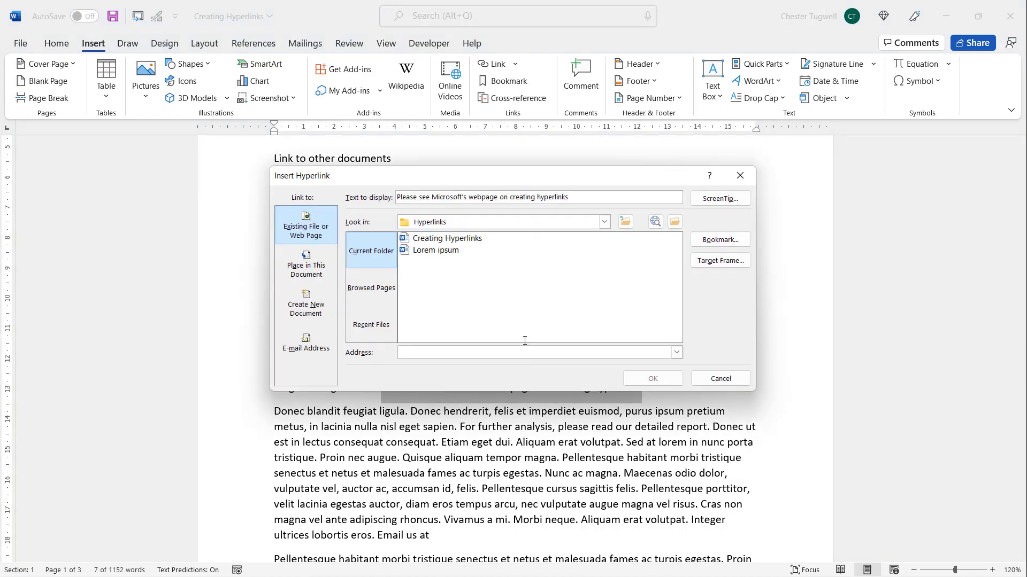
{"action": "left_click", "coordinate": [720, 379]}
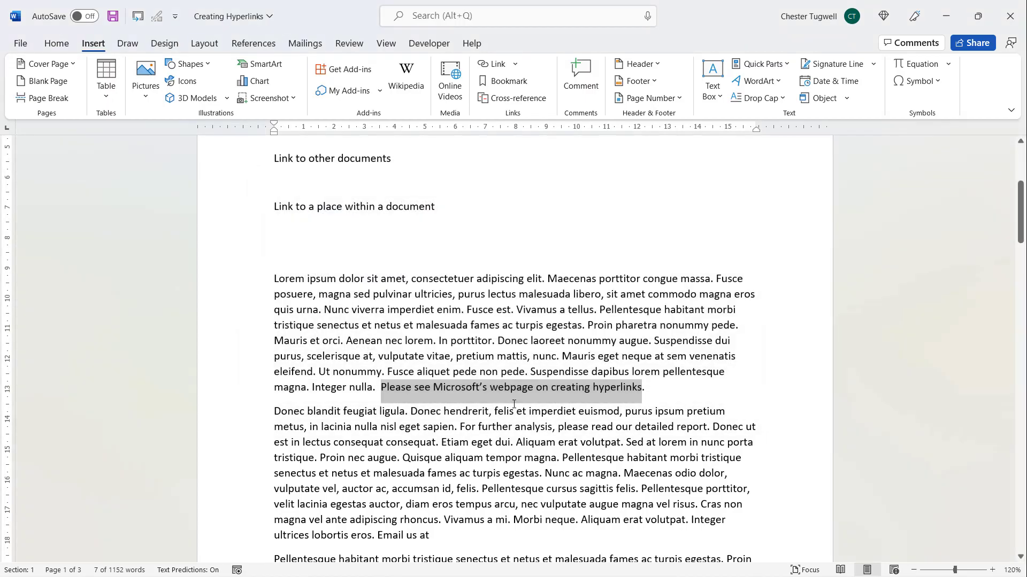
Link the sentence to the copied Microsoft support page address with Ctrl+K, then follow it
{"action": "key", "text": "ctrl+k"}
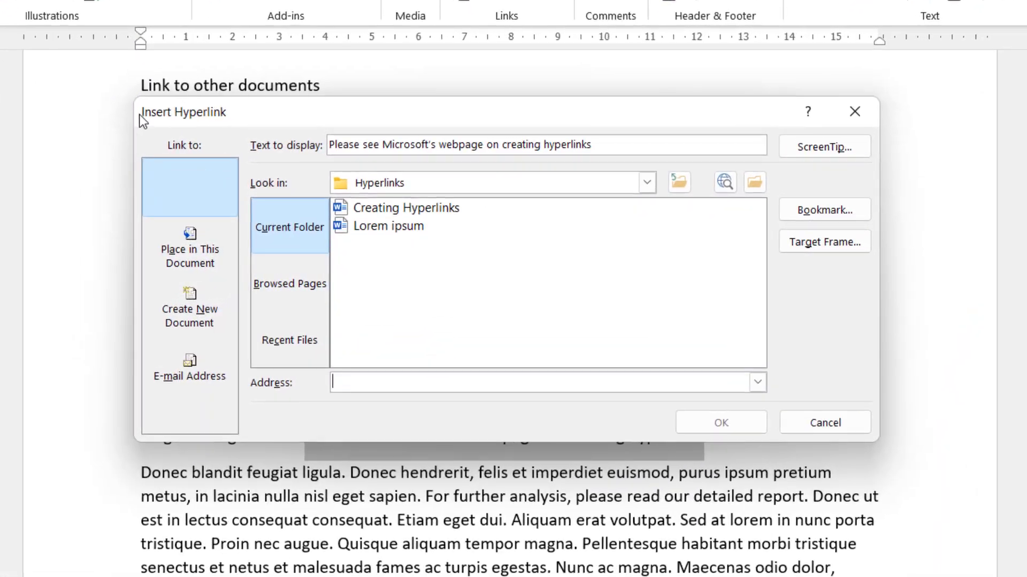
{"action": "left_click", "coordinate": [174, 210]}
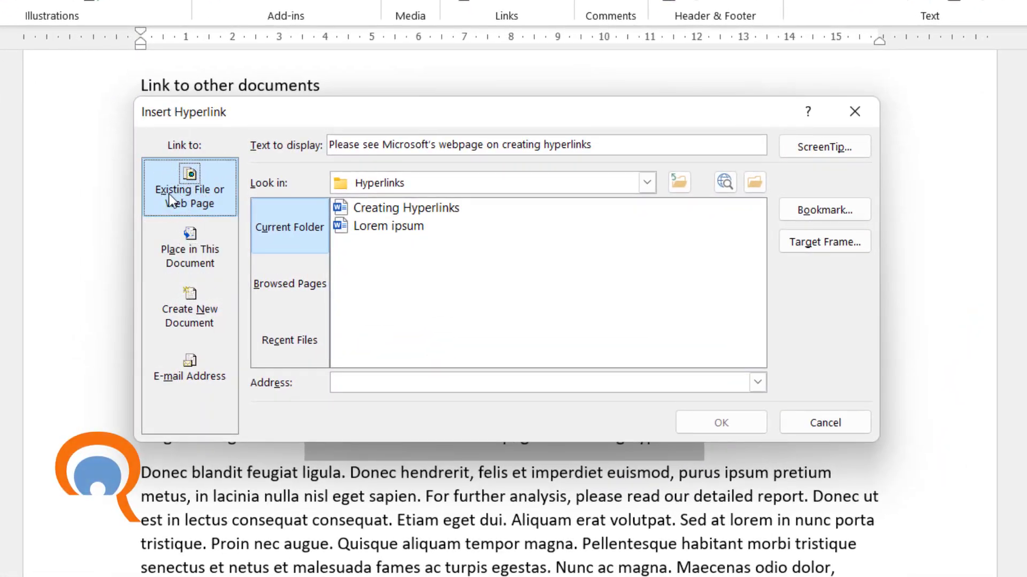
{"action": "left_click", "coordinate": [338, 381]}
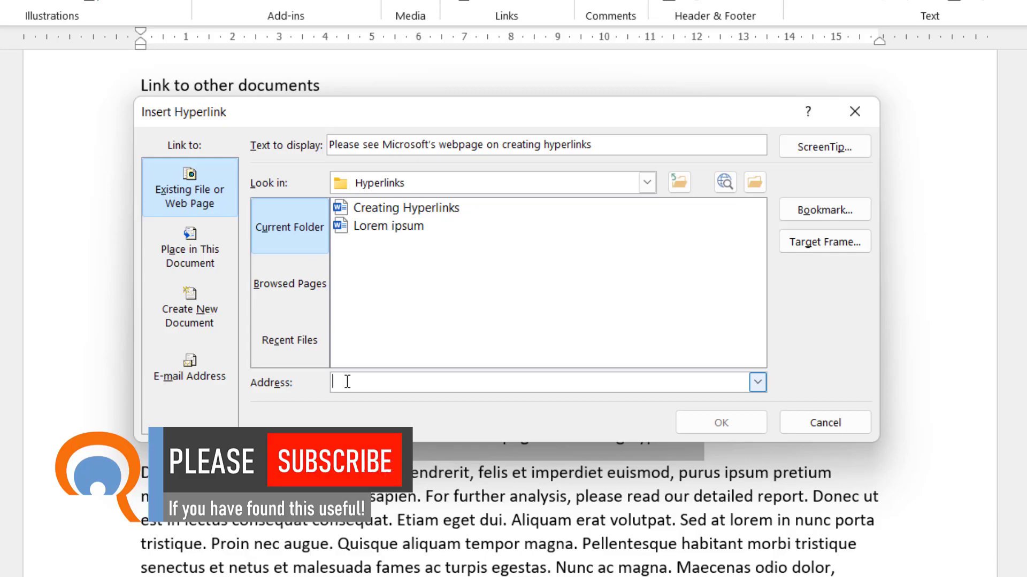
{"action": "key", "text": "ctrl+v"}
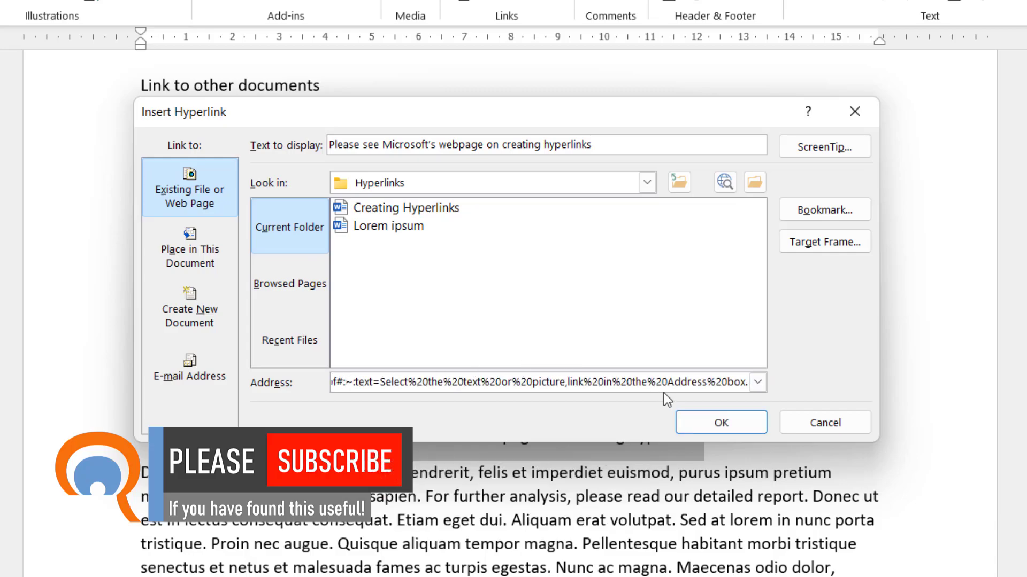
{"action": "left_click", "coordinate": [720, 423]}
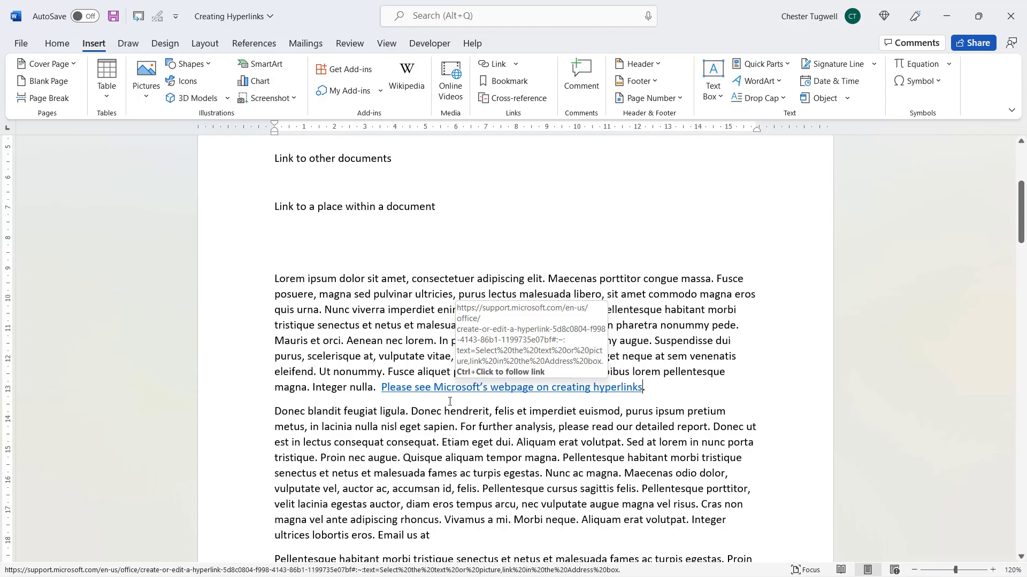
{"action": "left_click", "coordinate": [455, 390], "text": "ctrl"}
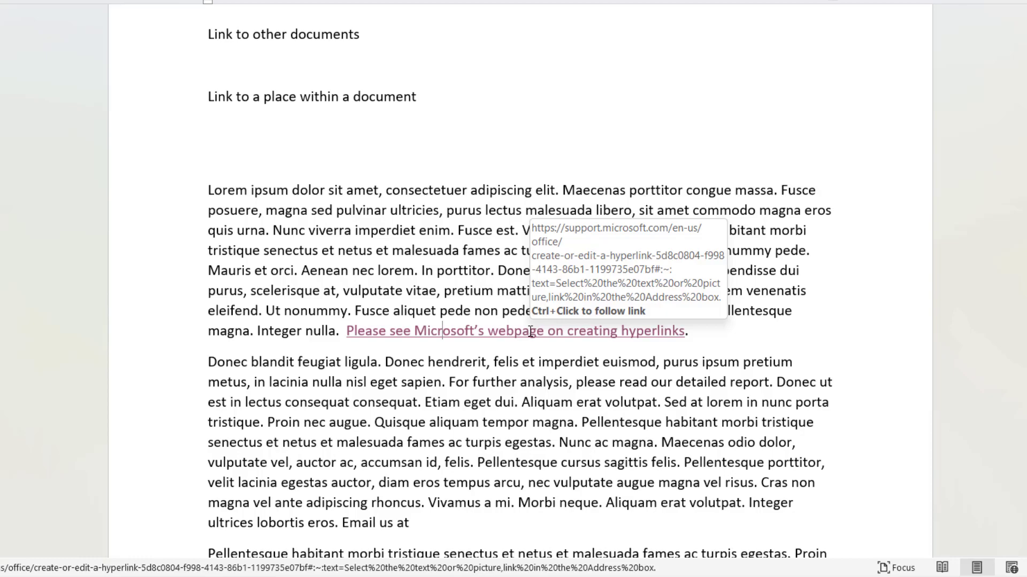
Place the cursor inside the followed Microsoft support hyperlink
{"action": "left_click", "coordinate": [530, 331]}
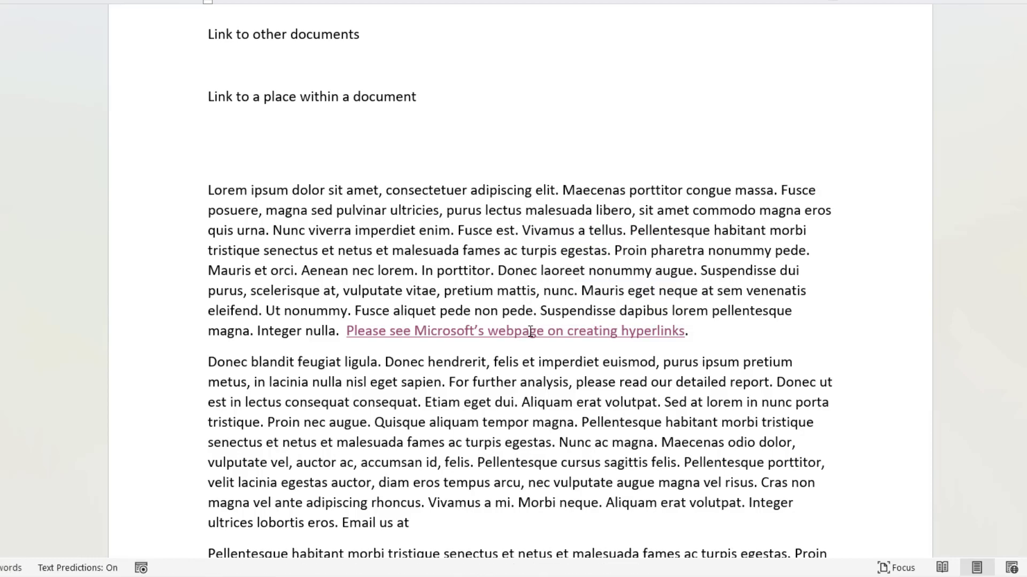
Edit the Microsoft link to add the ScreenTip 'Microsoft's Page on Creating and Editing Hyperlinks'
{"action": "right_click", "coordinate": [530, 330]}
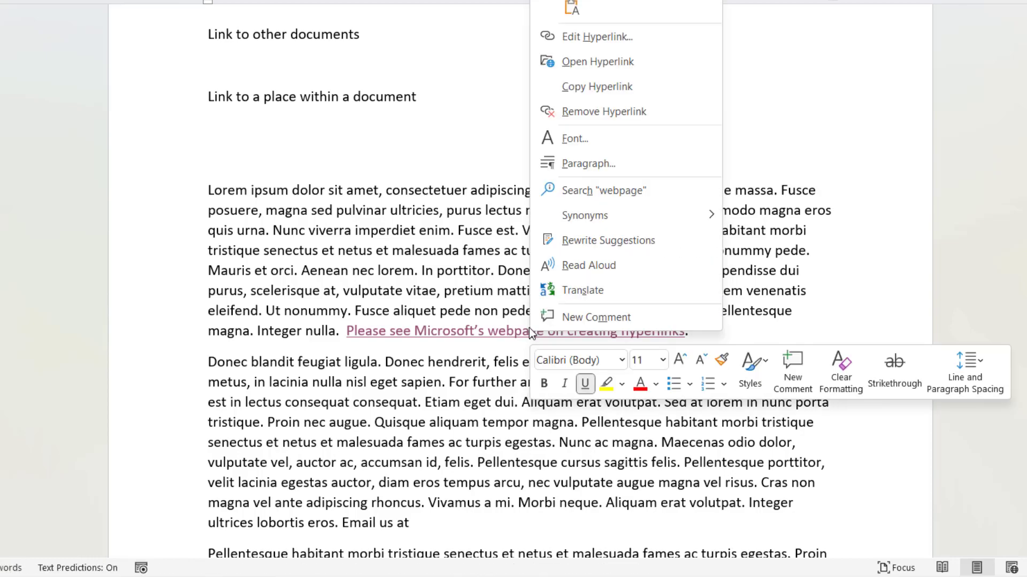
{"action": "left_click", "coordinate": [585, 36]}
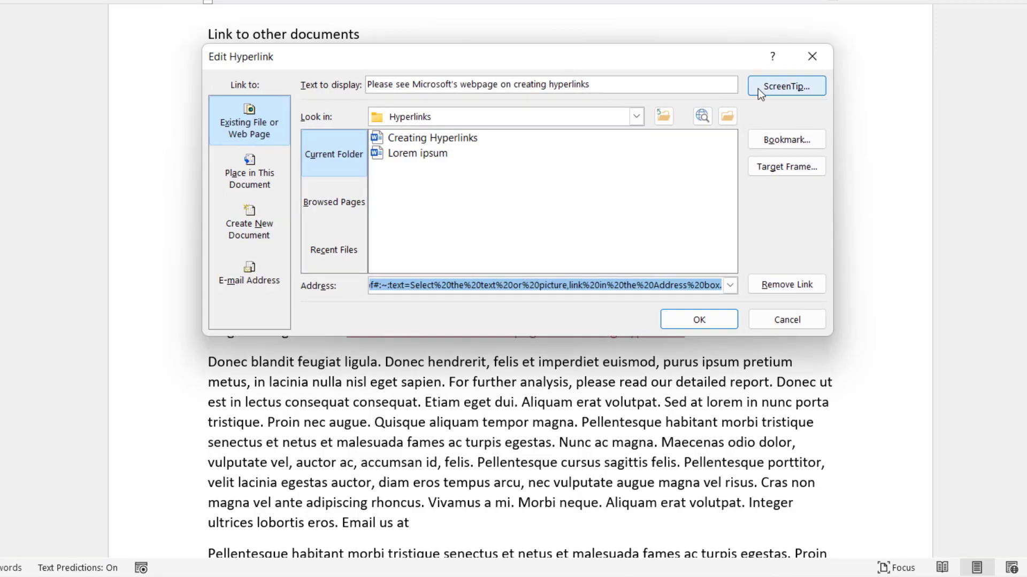
{"action": "left_click", "coordinate": [773, 88]}
{"action": "type", "text": "Microsoft's Page on Creating and Edit"}
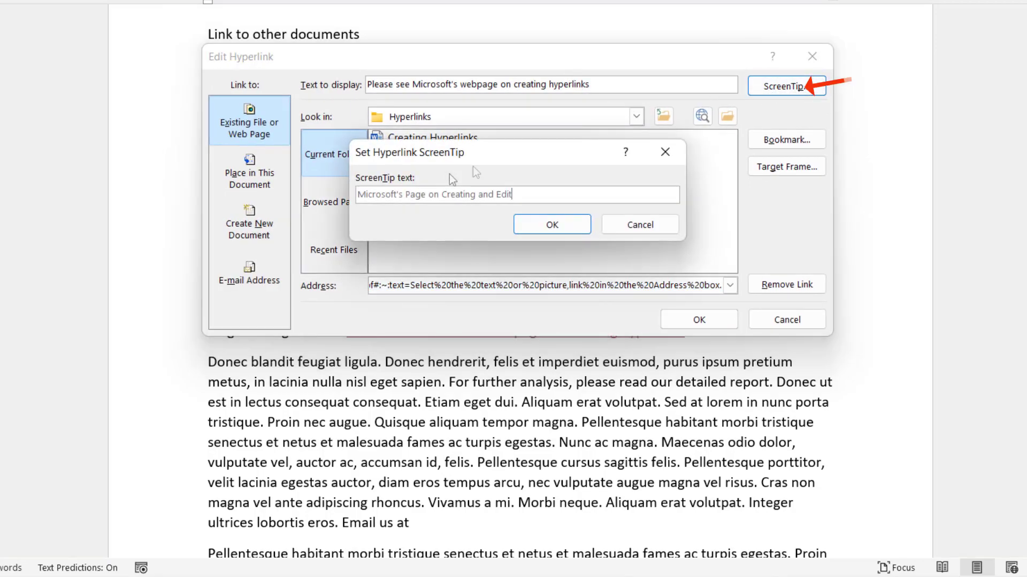
{"action": "type", "text": "ing Hyp"}
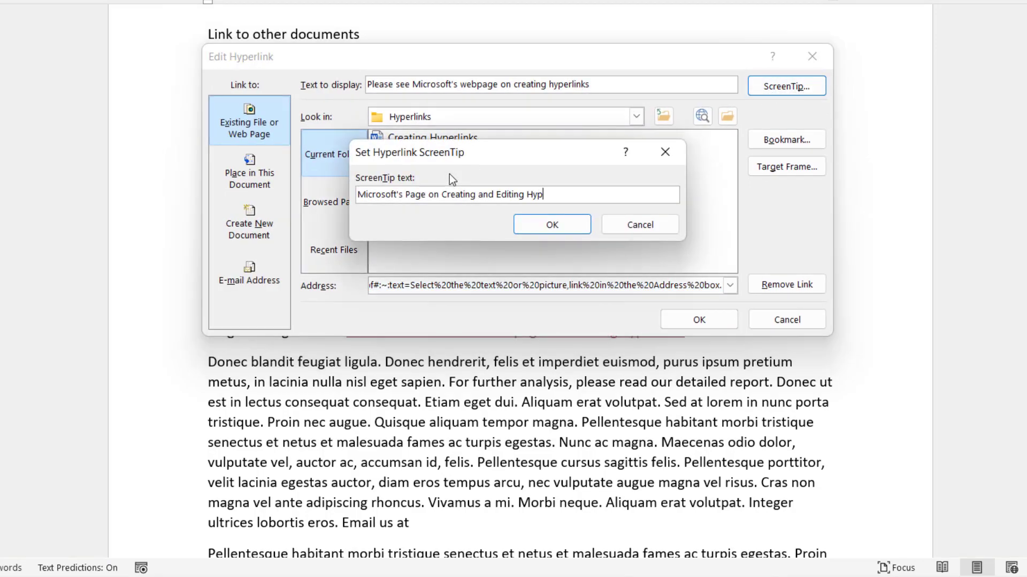
{"action": "type", "text": "erlinks"}
{"action": "left_click", "coordinate": [563, 224]}
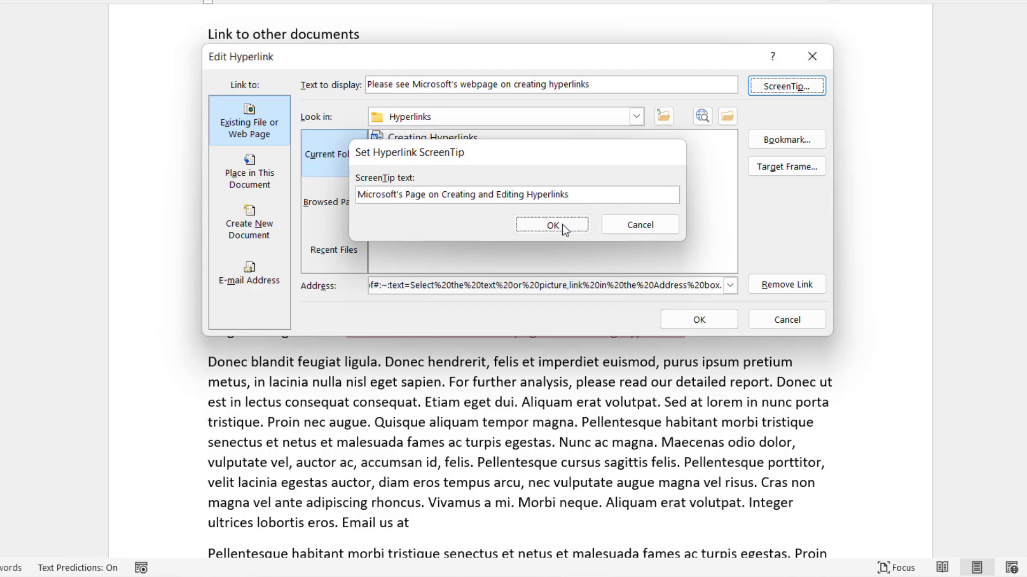
{"action": "left_click", "coordinate": [669, 318]}
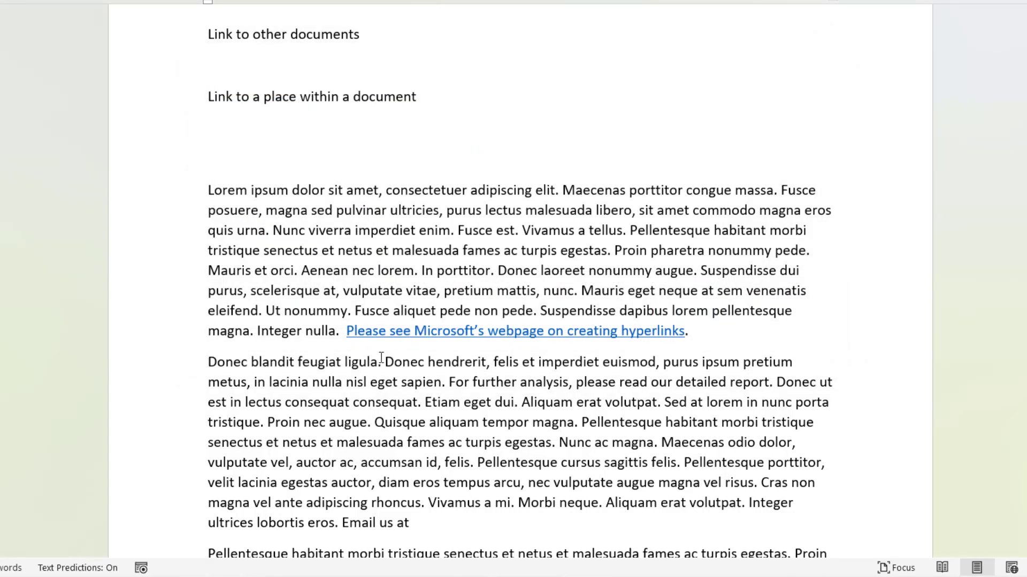
Scroll back up and place the cursor after 'Email link'
{"action": "mouse_move", "coordinate": [448, 331]}
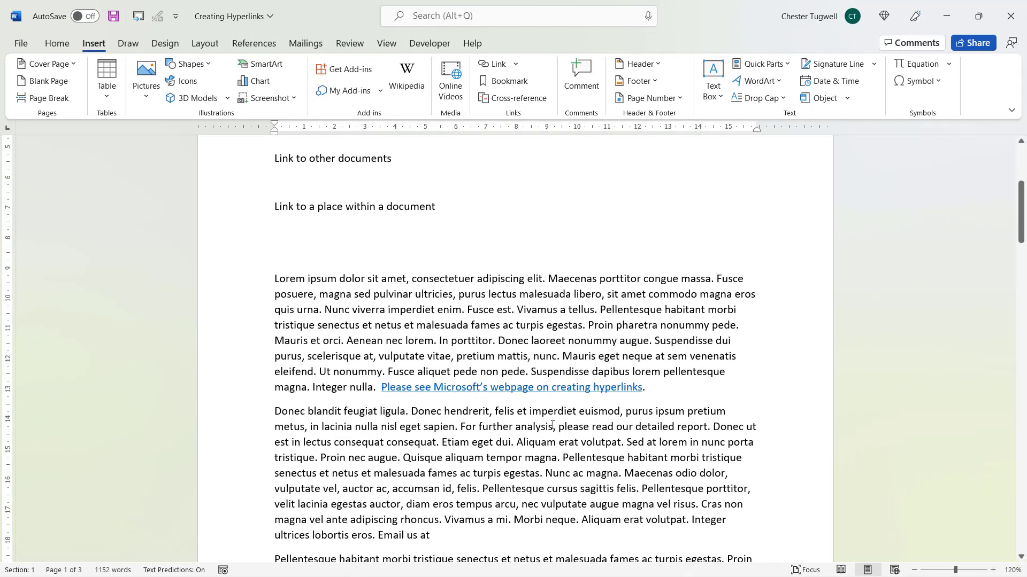
{"action": "scroll", "coordinate": [552, 425], "scroll_direction": "up", "scroll_amount": 5}
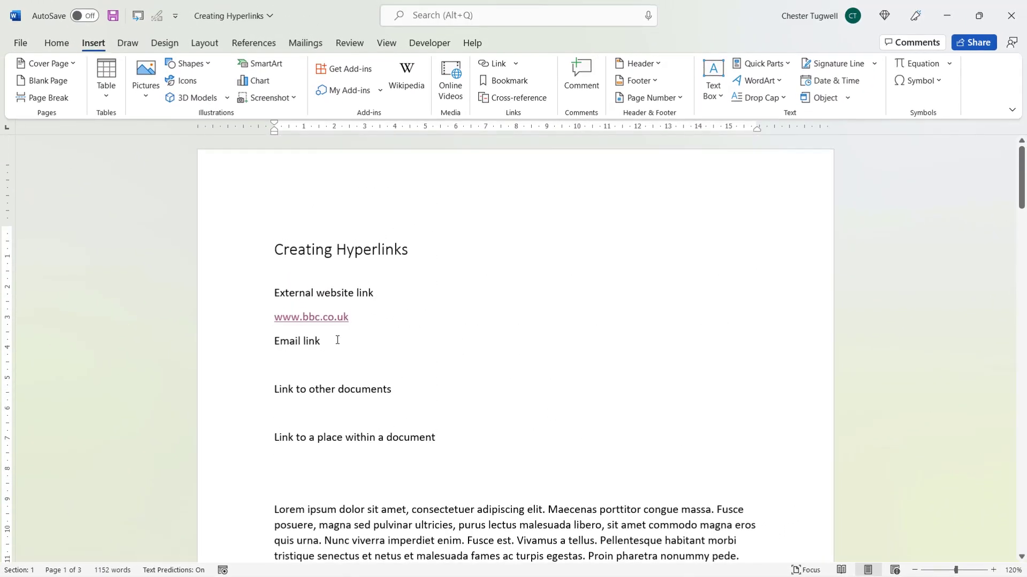
{"action": "left_click", "coordinate": [335, 343]}
Add the company contact e-mail address on a new line under 'Email link' and follow it
{"action": "key", "text": "Return"}
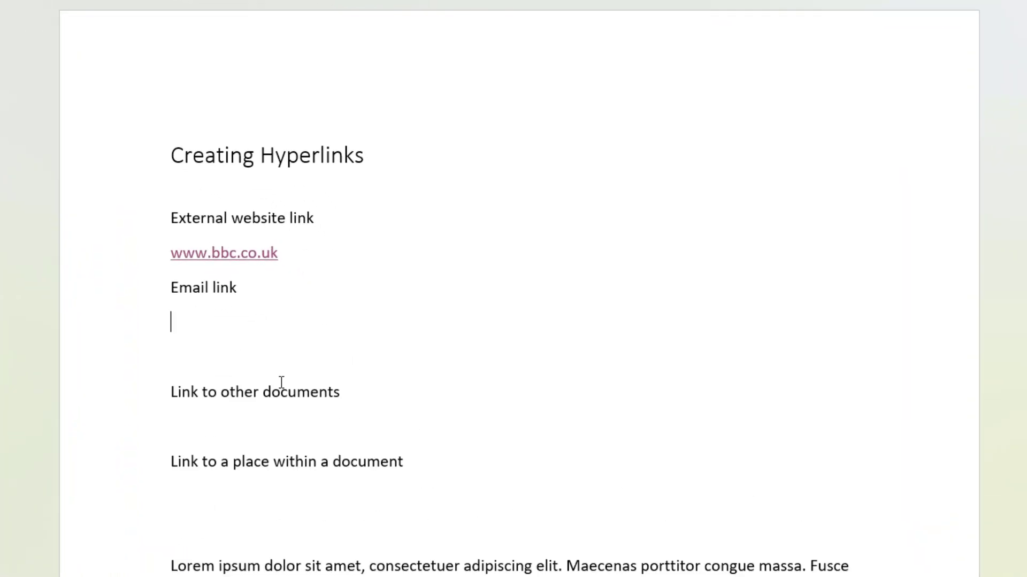
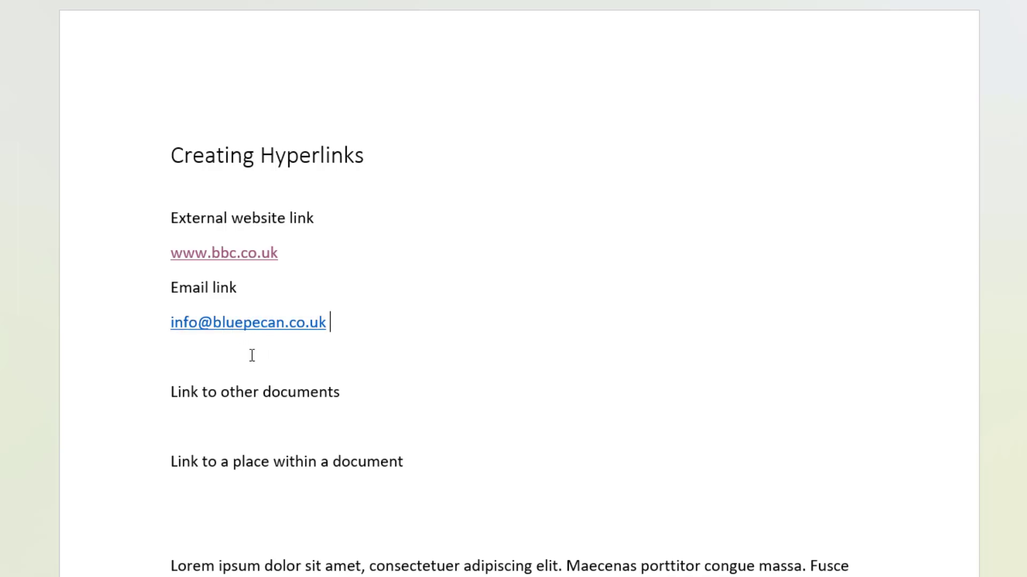
{"action": "left_click", "coordinate": [246, 323], "text": "ctrl"}
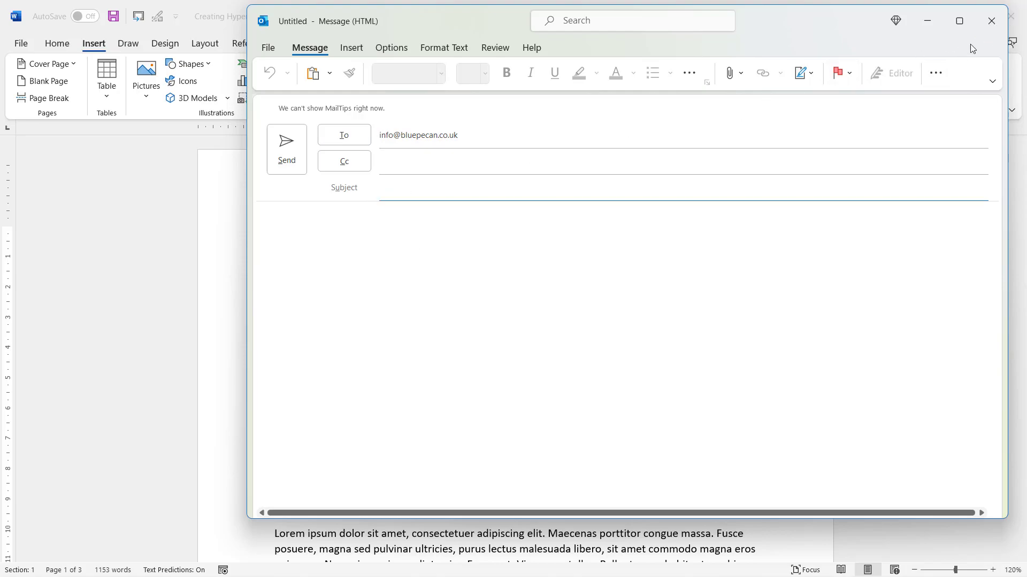
Close the Outlook test message without saving it
{"action": "left_click", "coordinate": [989, 23]}
{"action": "left_click", "coordinate": [517, 332]}
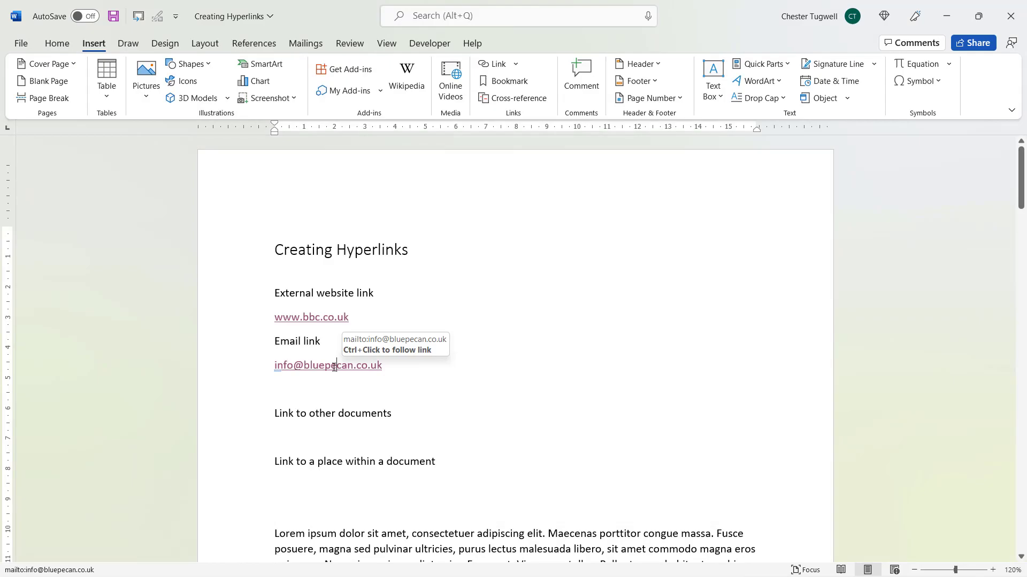
Enter 'Great video on Word Hyperlinks' as the email link's subject in Edit Hyperlink
{"action": "right_click", "coordinate": [334, 367]}
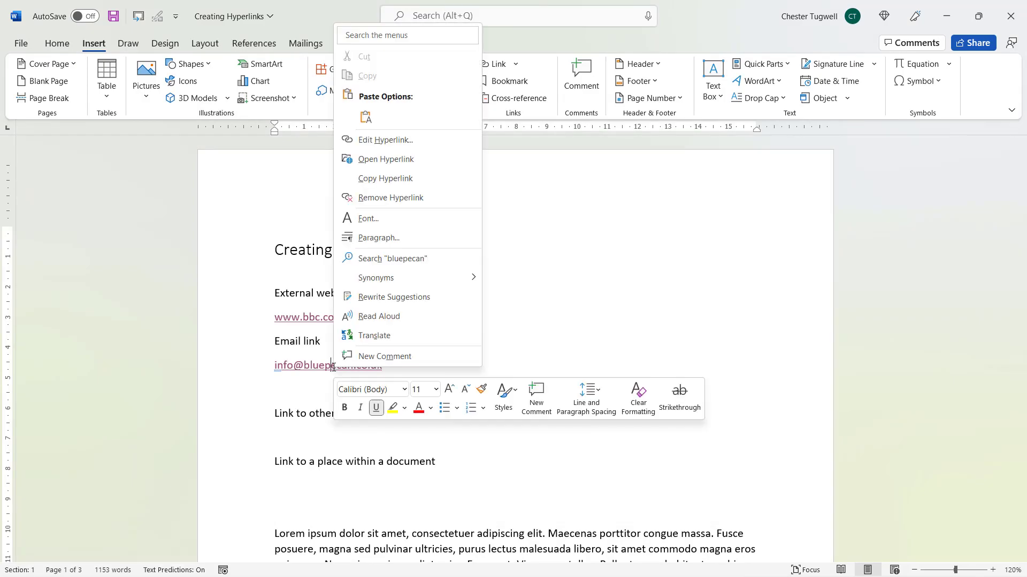
{"action": "left_click", "coordinate": [374, 139]}
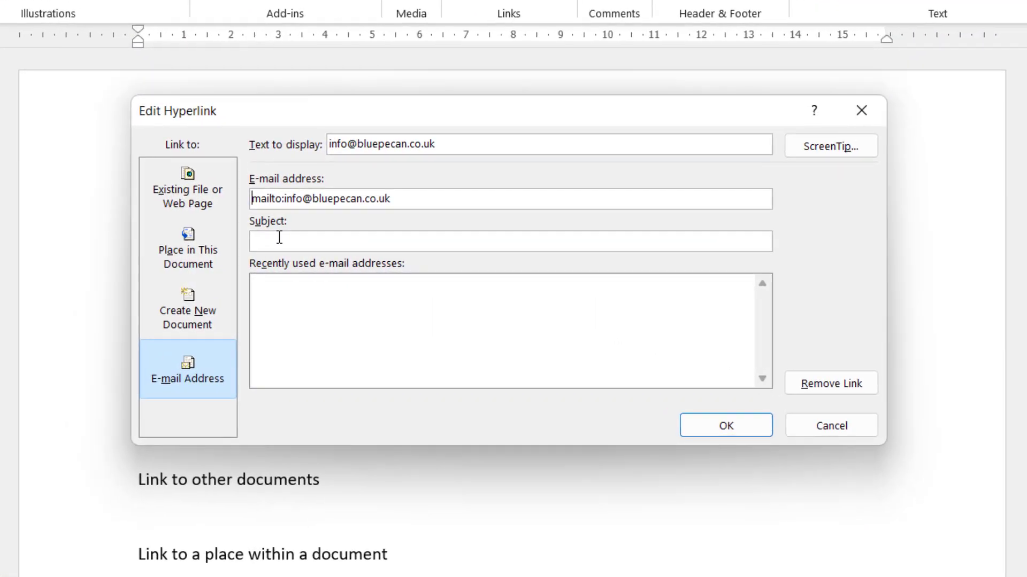
{"action": "left_click", "coordinate": [363, 259]}
{"action": "type", "text": "Great video on Word Hyperlinks"}
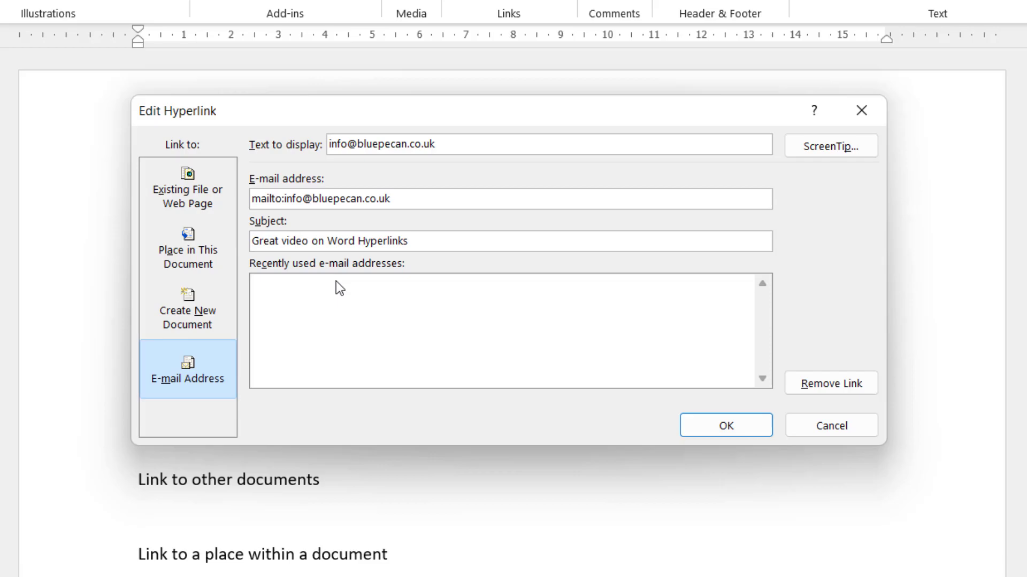
{"action": "left_click", "coordinate": [714, 428]}
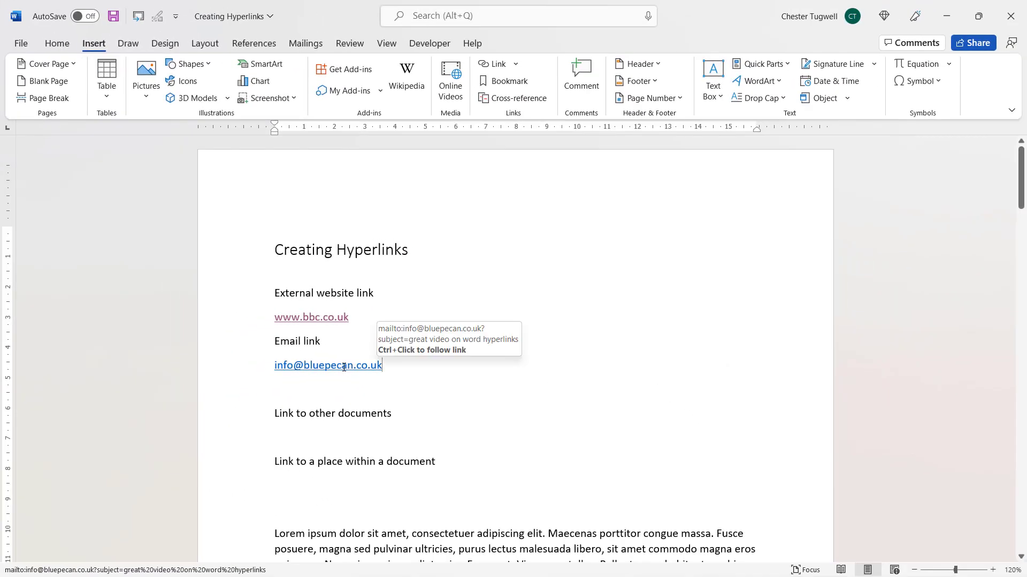
Follow the email link to open an Outlook message with the 'Great video on Word Hyperlinks' subject, then close it
{"action": "left_click", "coordinate": [344, 368], "text": "ctrl"}
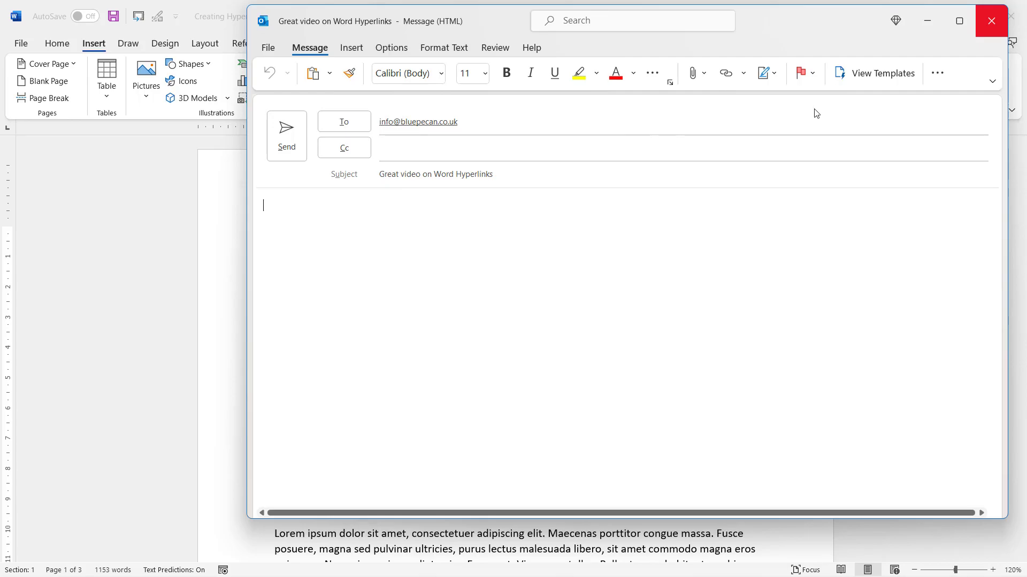
{"action": "left_click", "coordinate": [992, 24]}
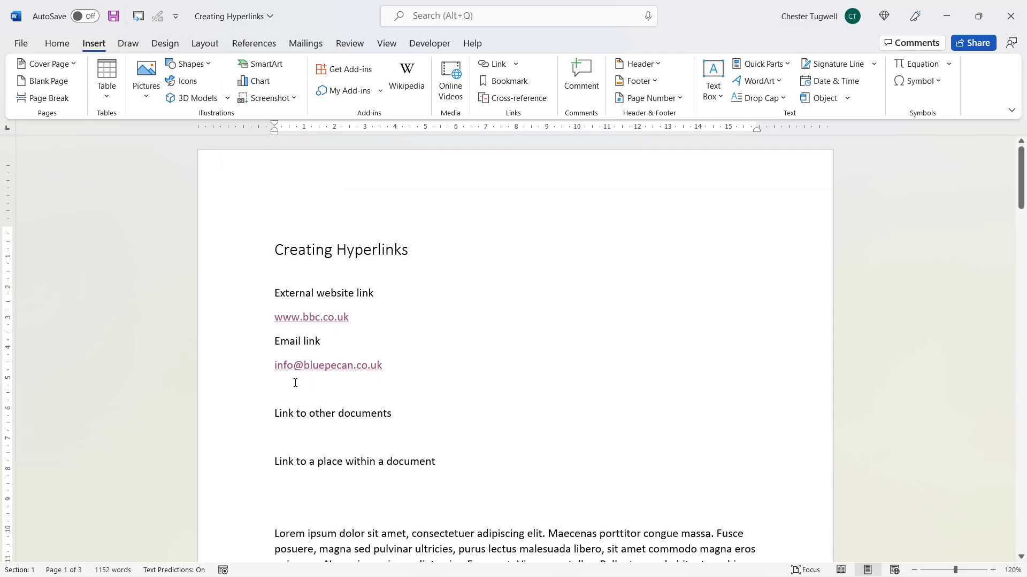
Hyperlink 'Email us' at the end of the second Lorem paragraph to the company's contact e-mail address
{"action": "scroll", "coordinate": [373, 412], "scroll_direction": "down", "scroll_amount": 7}
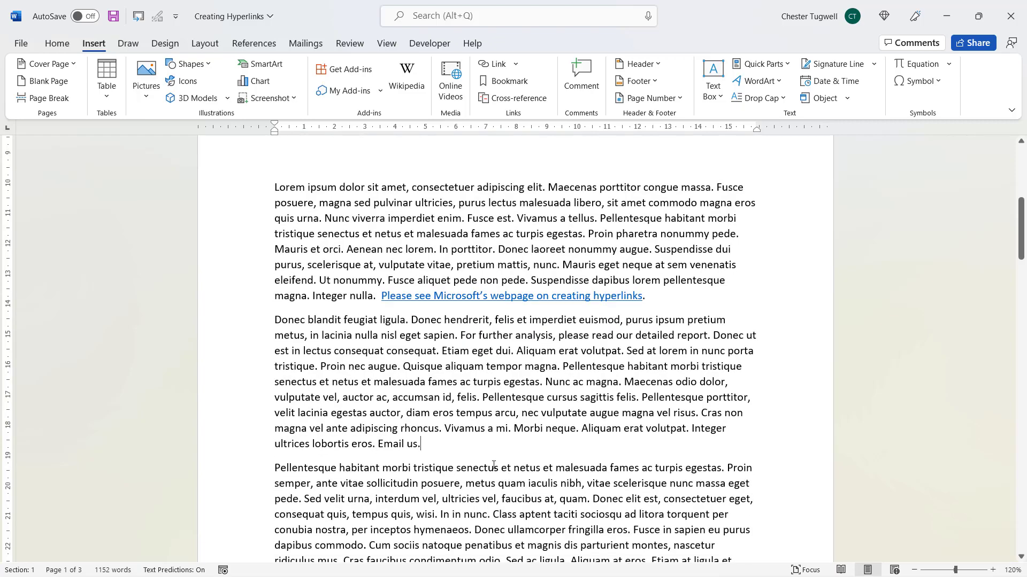
{"action": "scroll", "coordinate": [493, 465], "scroll_direction": "down", "scroll_amount": 1}
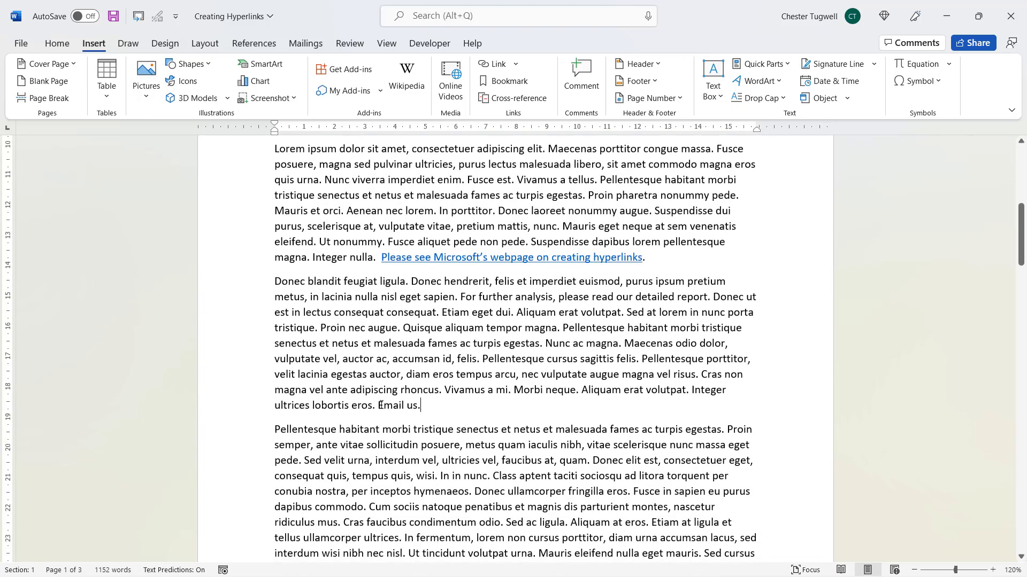
{"action": "left_click_drag", "start_coordinate": [380, 406], "coordinate": [418, 407]}
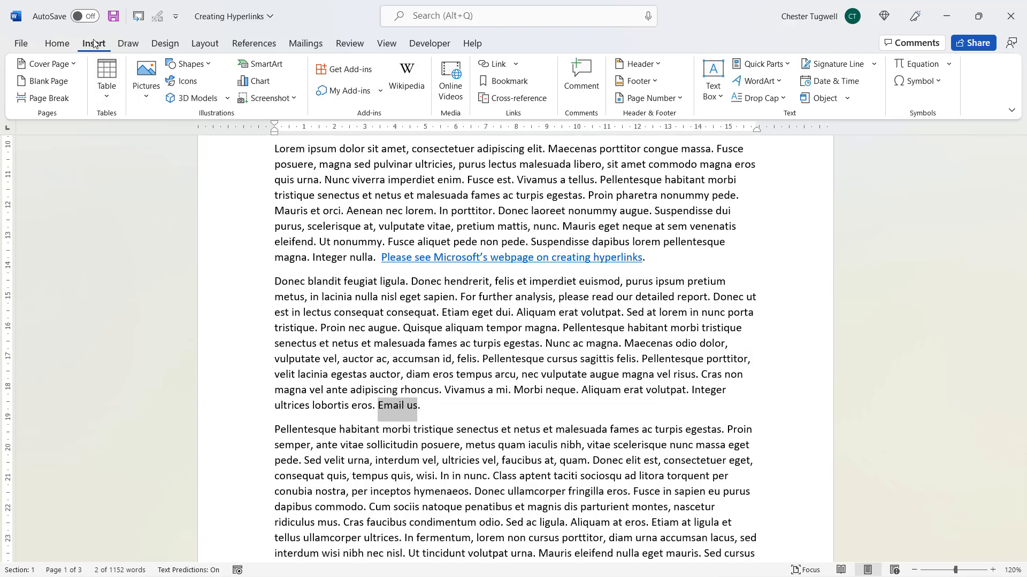
{"action": "right_click", "coordinate": [392, 406]}
{"action": "left_click", "coordinate": [428, 377]}
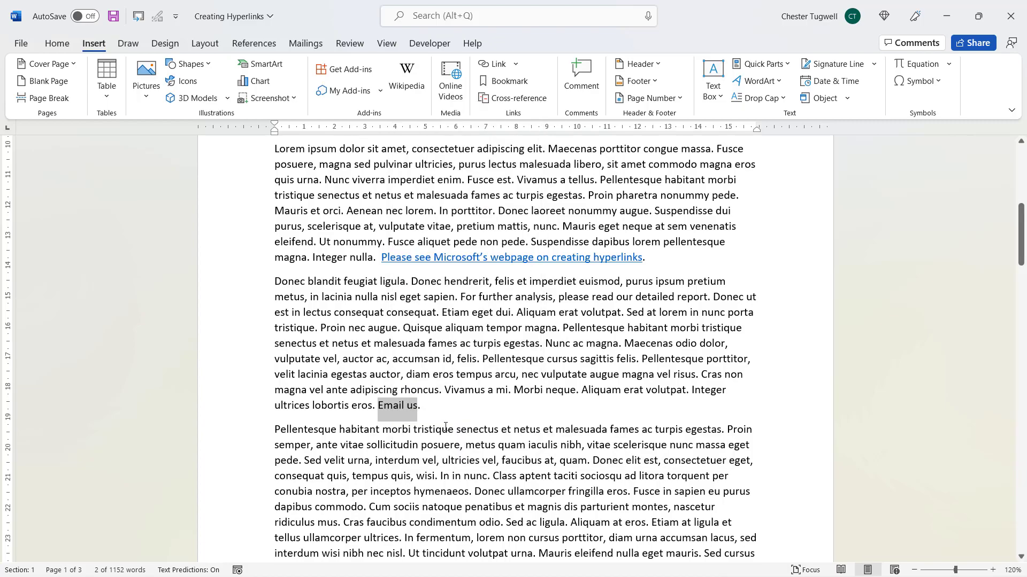
{"action": "key", "text": "ctrl+k"}
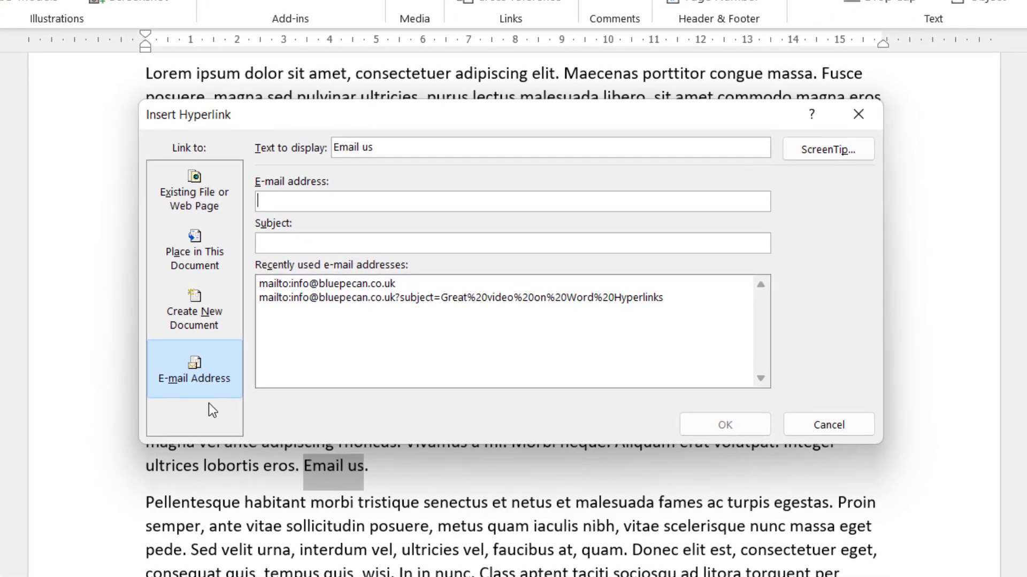
{"action": "left_click", "coordinate": [181, 363]}
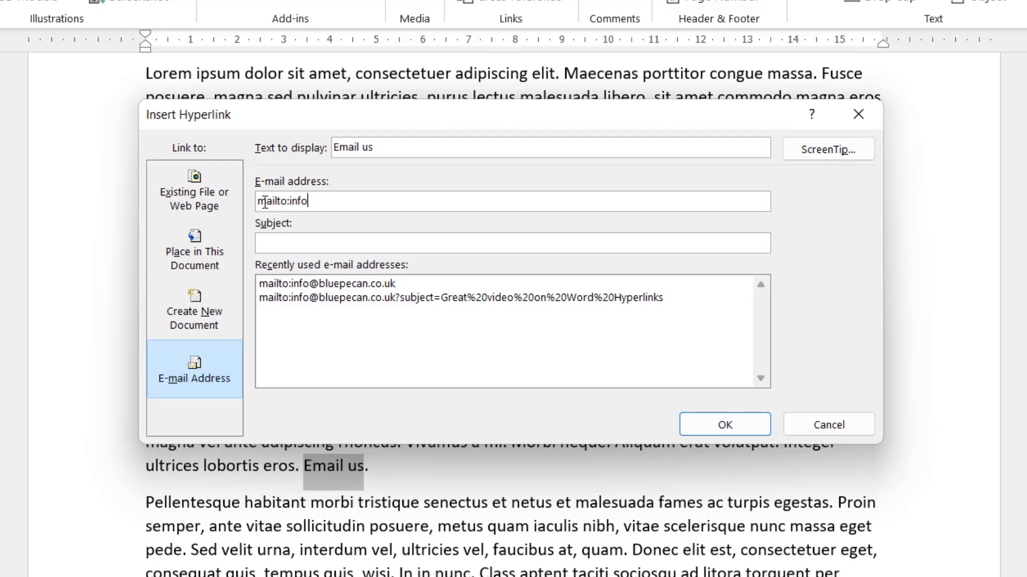
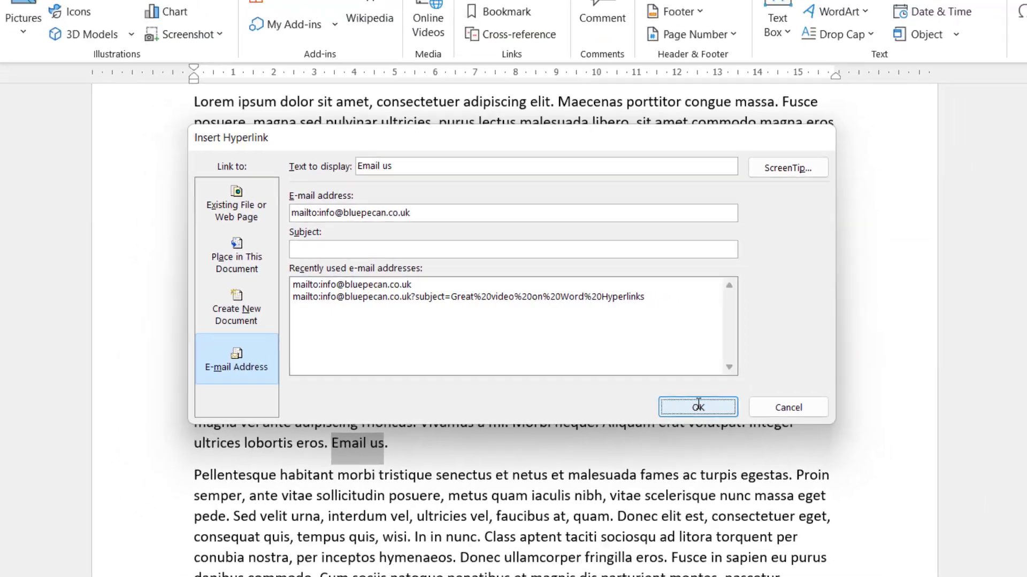
{"action": "left_click", "coordinate": [725, 426]}
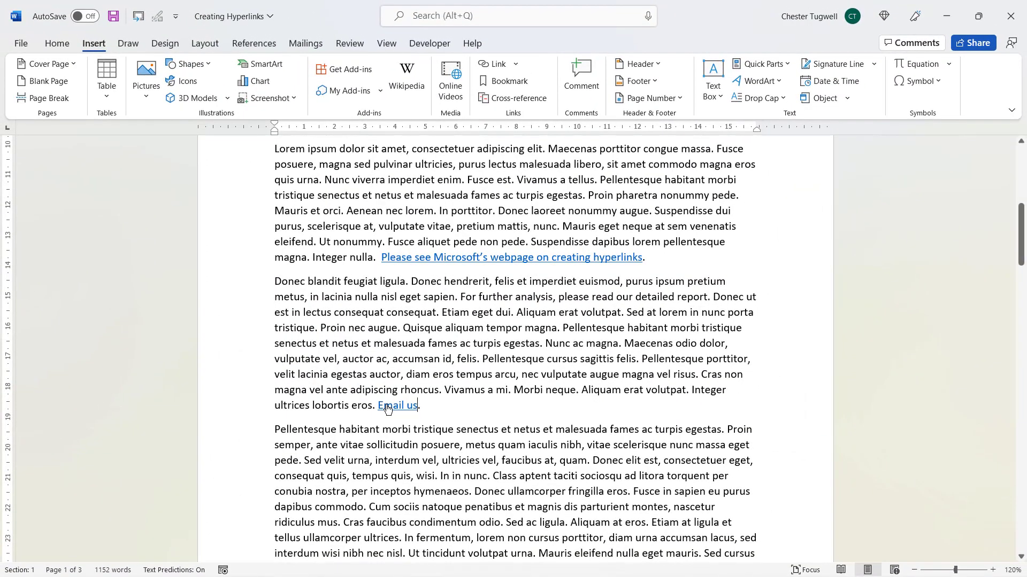
Test the 'Email us' link in Outlook, discard the message without saving, and scroll back up
{"action": "left_click", "coordinate": [388, 407], "text": "ctrl"}
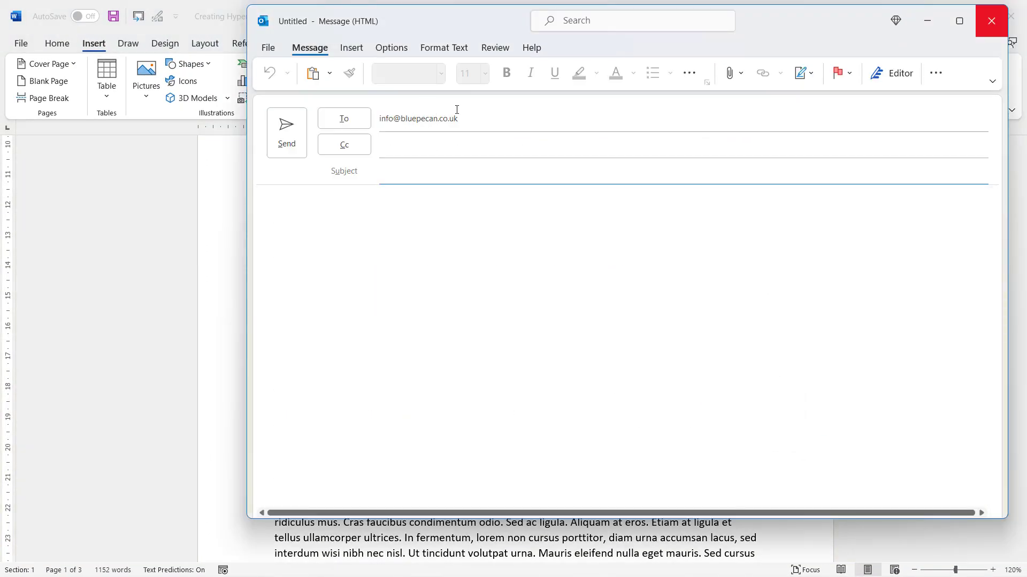
{"action": "left_click", "coordinate": [990, 25]}
{"action": "left_click", "coordinate": [537, 332]}
{"action": "scroll", "coordinate": [556, 404], "scroll_direction": "up", "scroll_amount": 8}
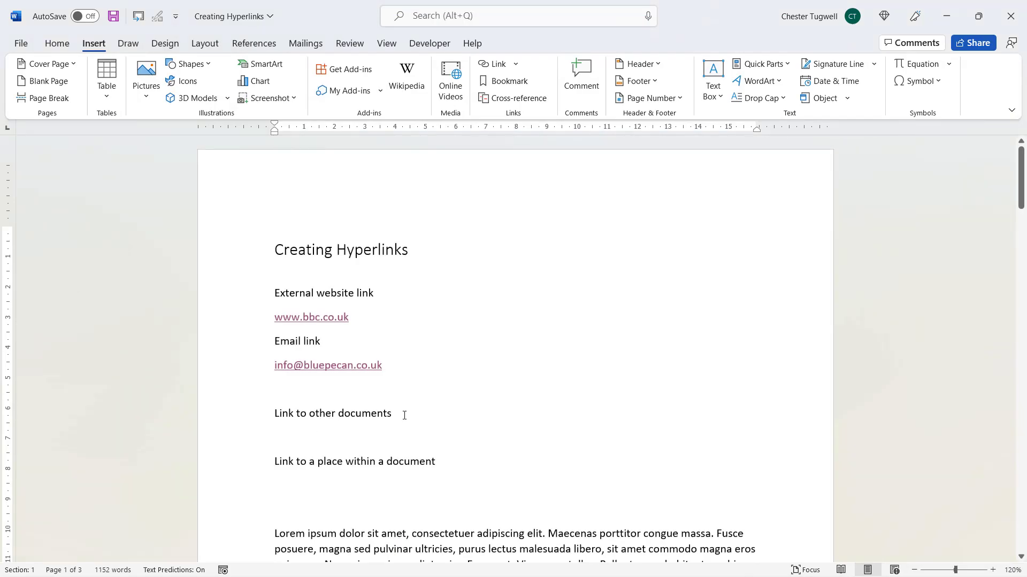
Hyperlink 'For further analysis, please read our detailed report' to Lorem ipsum.docx in the Hyperlinks folder
{"action": "scroll", "coordinate": [339, 231], "scroll_direction": "down", "scroll_amount": 1}
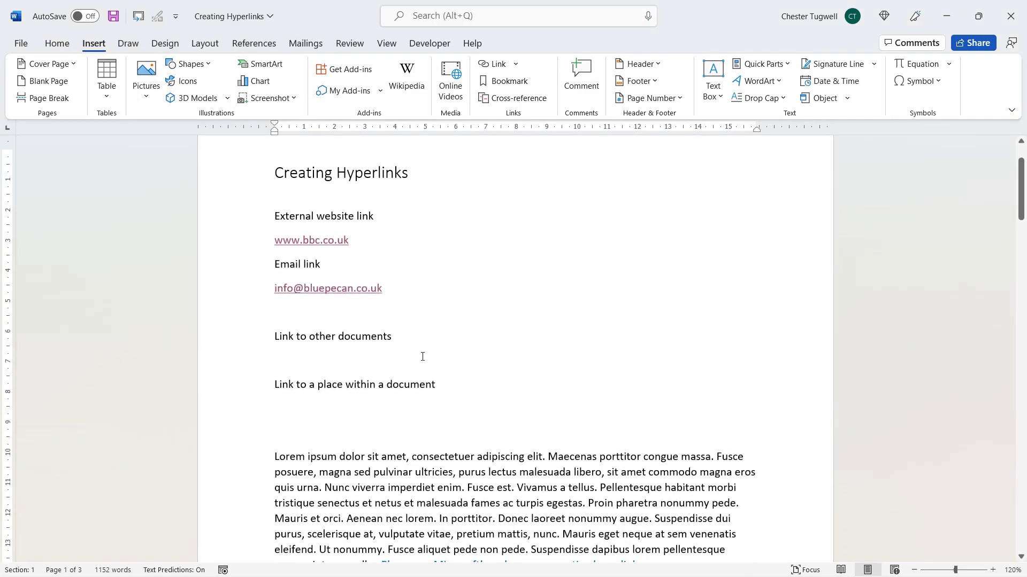
{"action": "scroll", "coordinate": [479, 362], "scroll_direction": "down", "scroll_amount": 2}
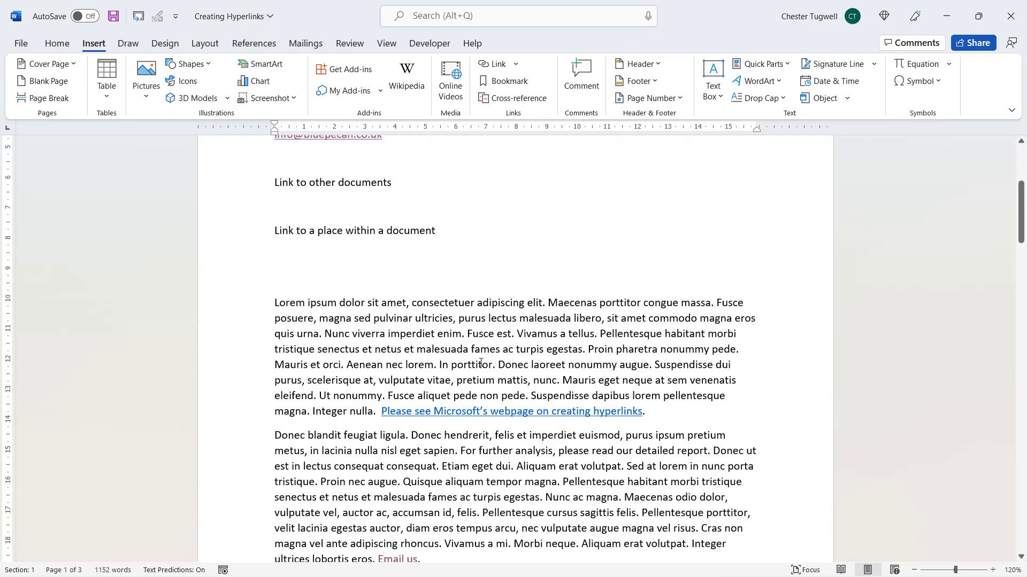
{"action": "scroll", "coordinate": [462, 333], "scroll_direction": "down", "scroll_amount": 2}
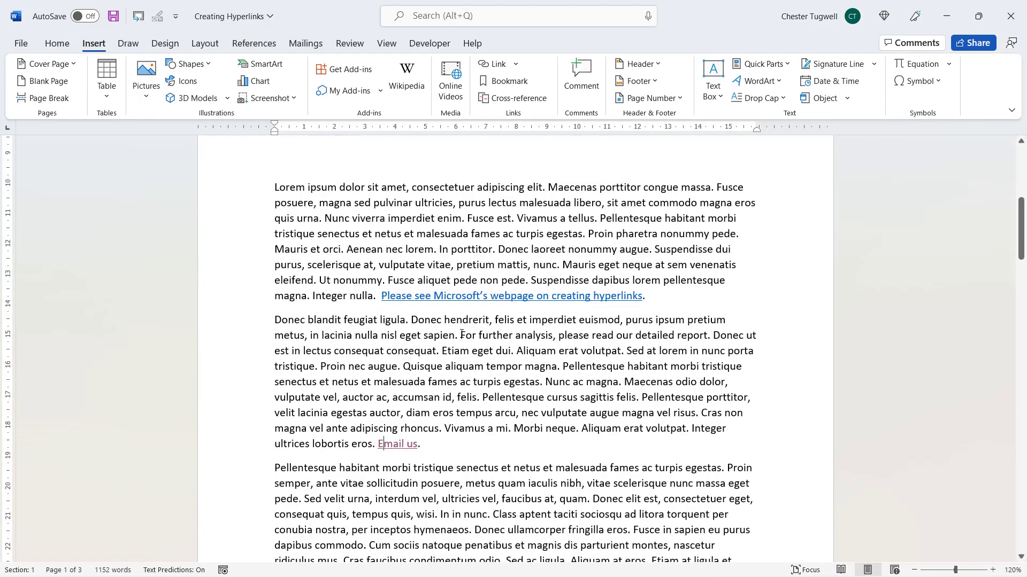
{"action": "left_click_drag", "start_coordinate": [461, 334], "coordinate": [696, 340]}
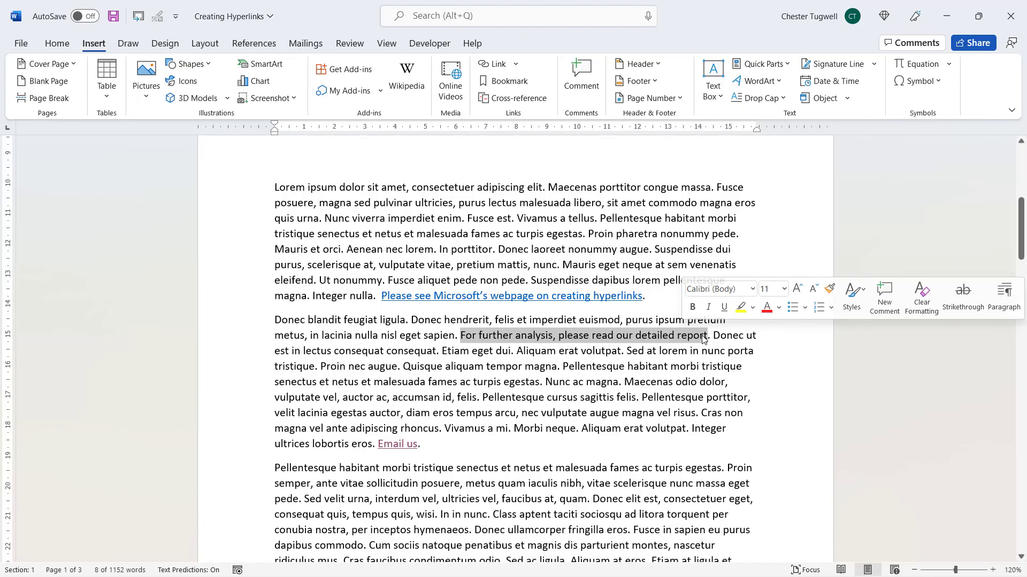
{"action": "key", "text": "ctrl+k"}
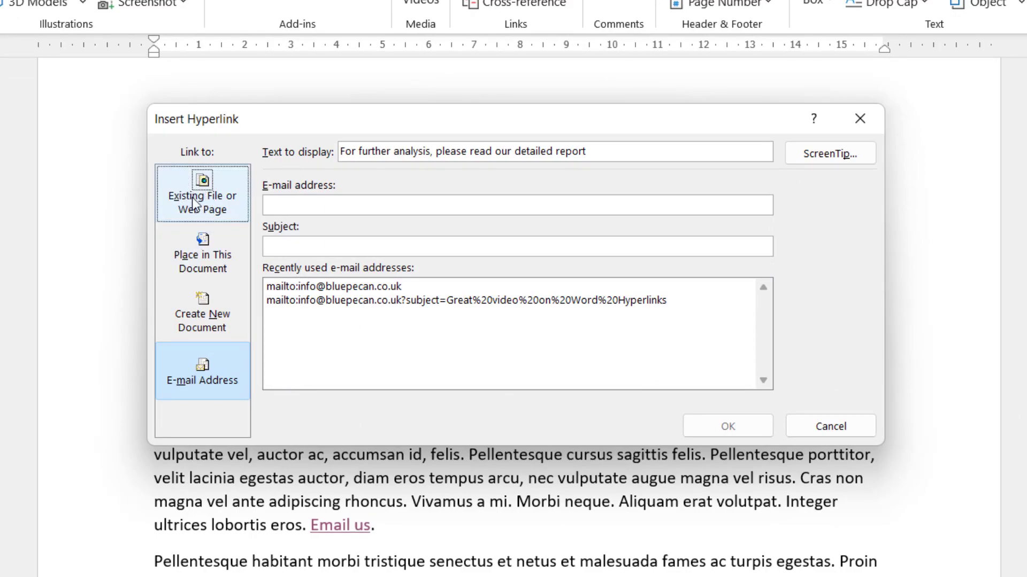
{"action": "left_click", "coordinate": [214, 207]}
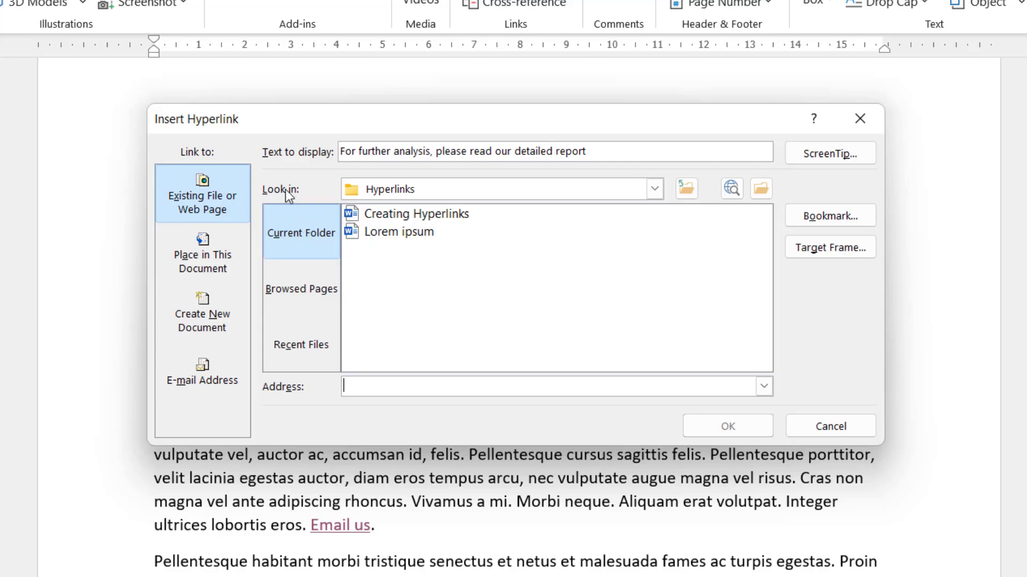
{"action": "left_click", "coordinate": [295, 231]}
{"action": "left_click", "coordinate": [654, 188]}
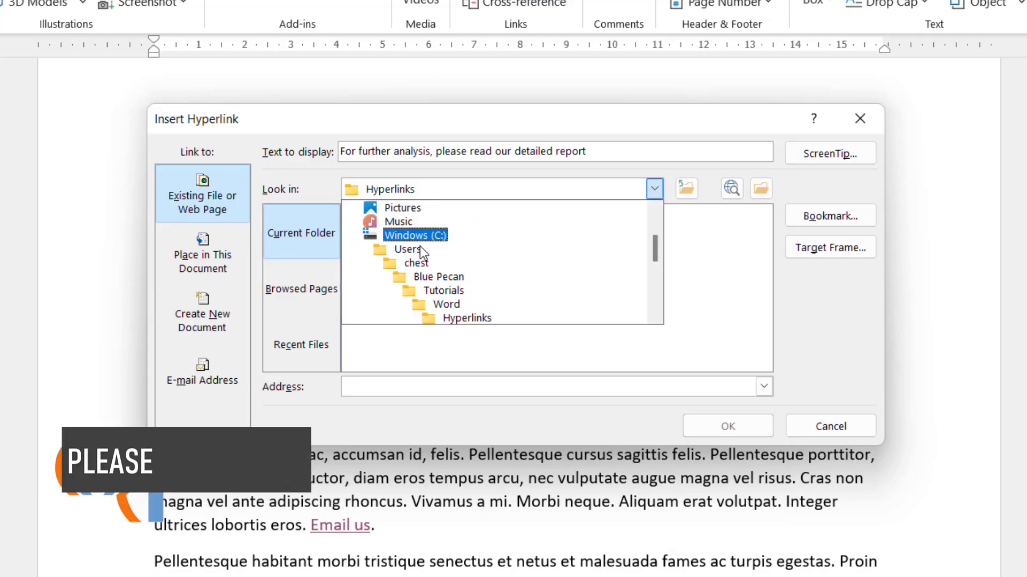
{"action": "left_click", "coordinate": [706, 168]}
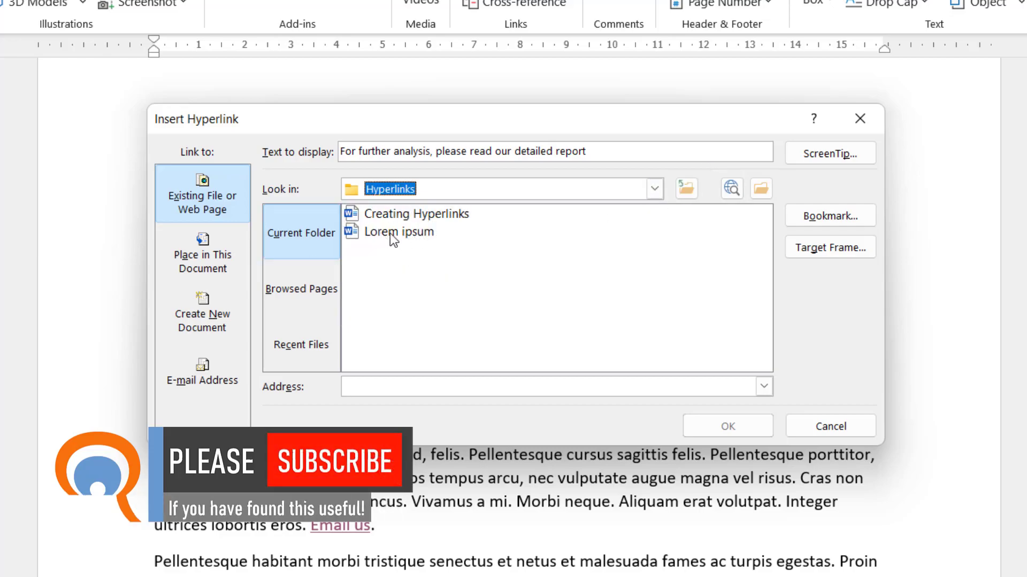
{"action": "left_click", "coordinate": [407, 234]}
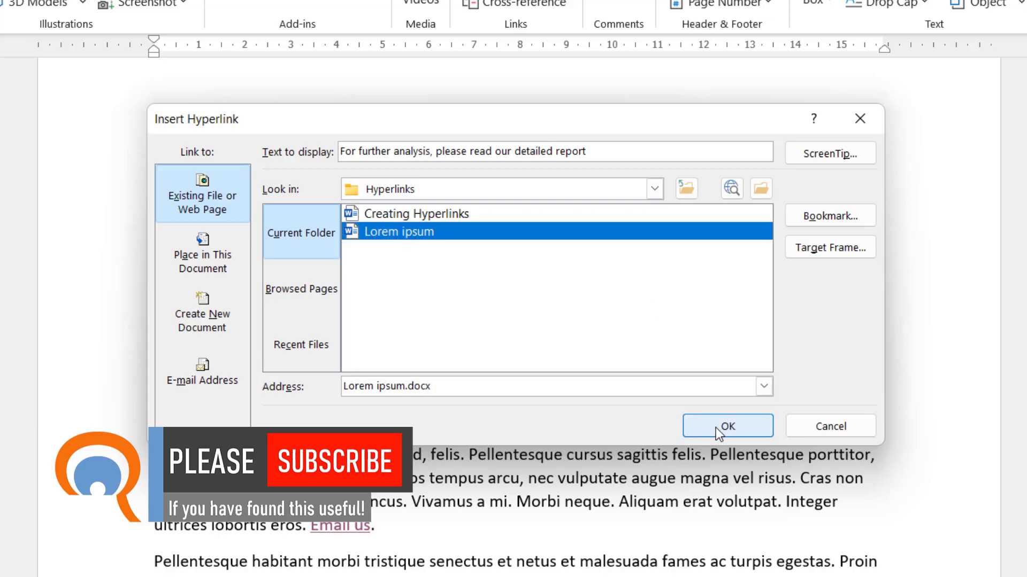
{"action": "left_click", "coordinate": [715, 428]}
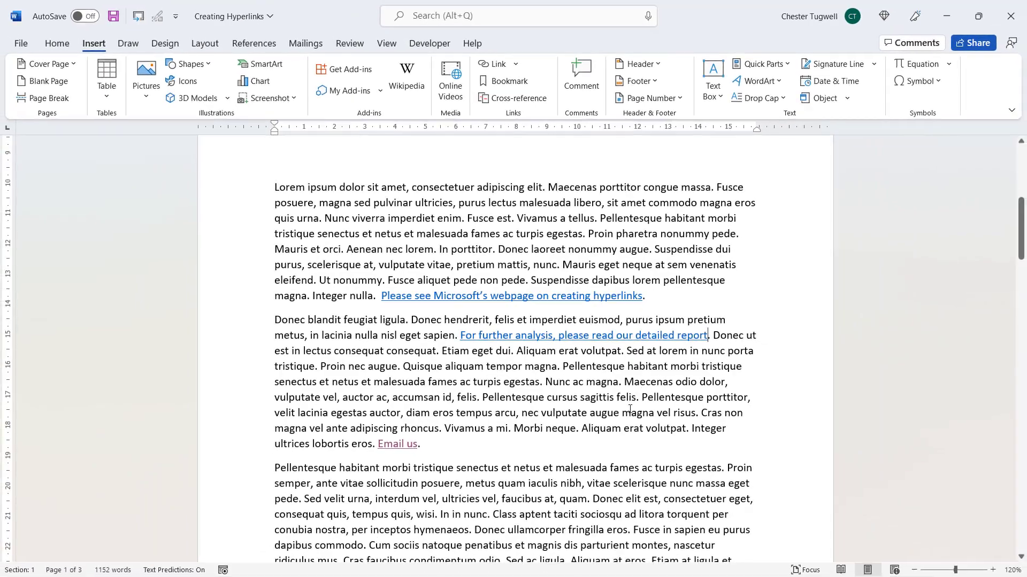
Follow the detailed report link to open Lorem ipsum.docx, then close that document
{"action": "mouse_move", "coordinate": [520, 337]}
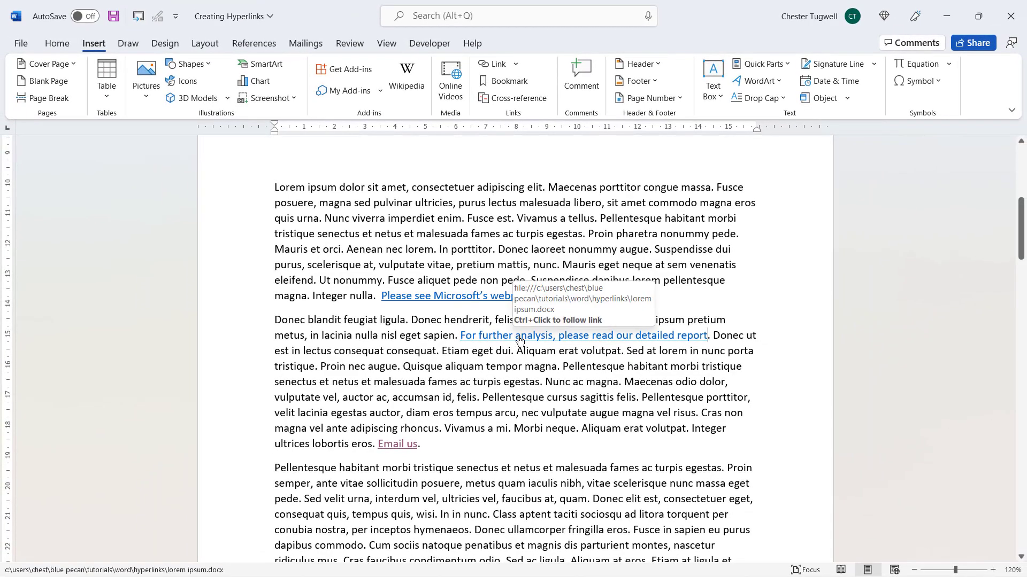
{"action": "left_click", "coordinate": [519, 340], "text": "ctrl"}
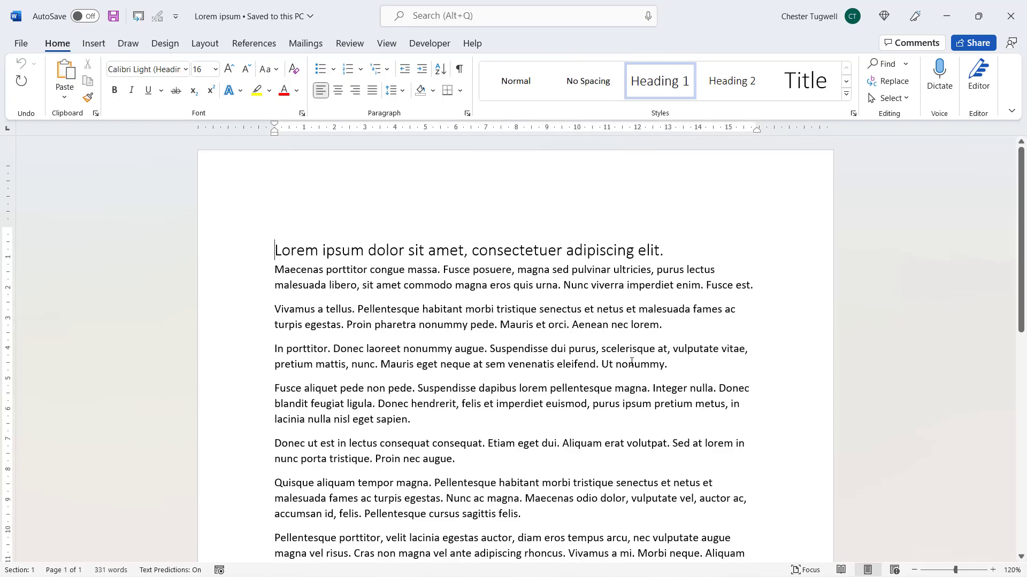
{"action": "left_click", "coordinate": [1002, 25]}
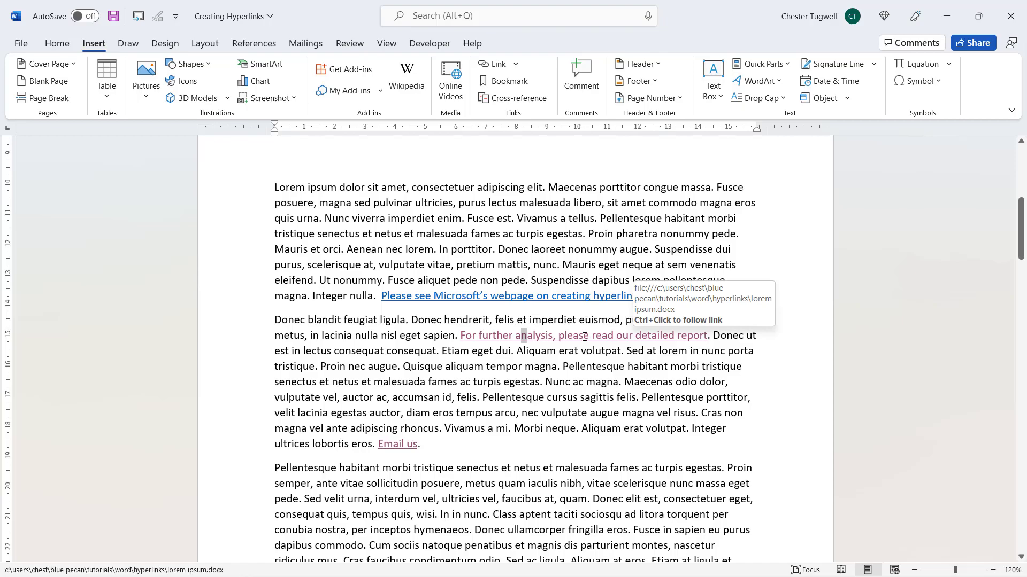
{"action": "mouse_move", "coordinate": [604, 336]}
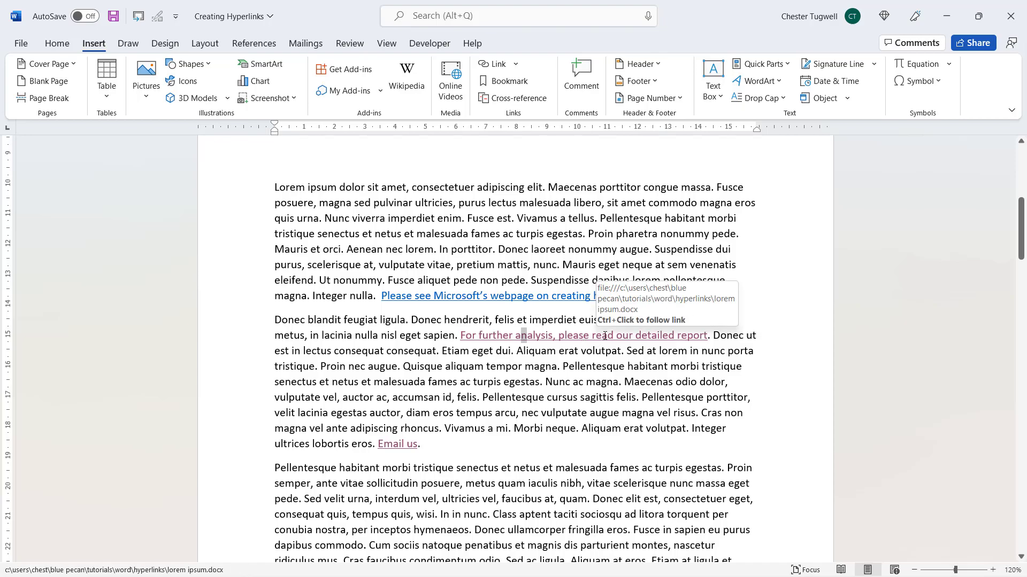
{"action": "right_click", "coordinate": [604, 336]}
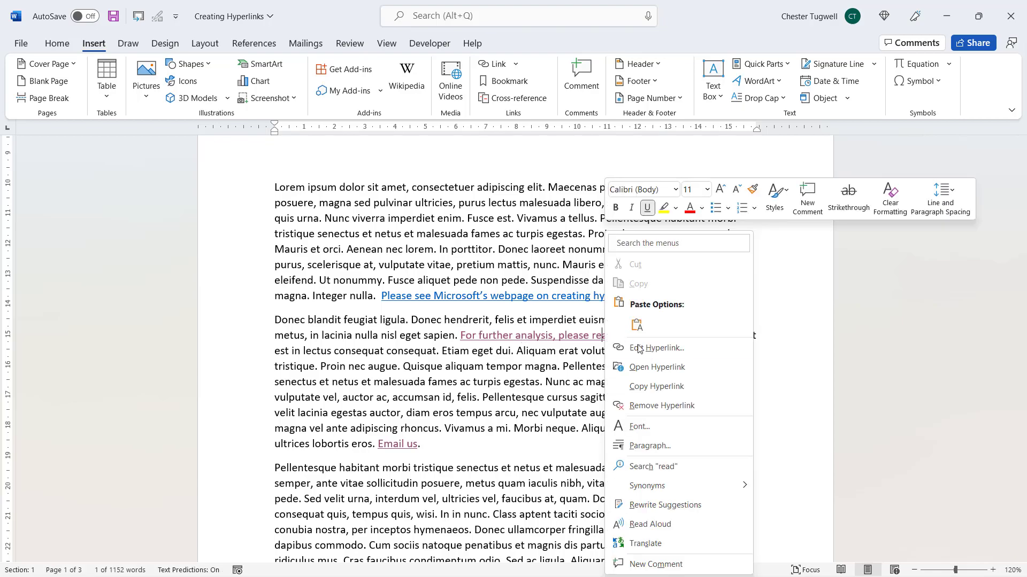
Add the ScreenTip 'Further reading' to the detailed report hyperlink
{"action": "left_click", "coordinate": [638, 348]}
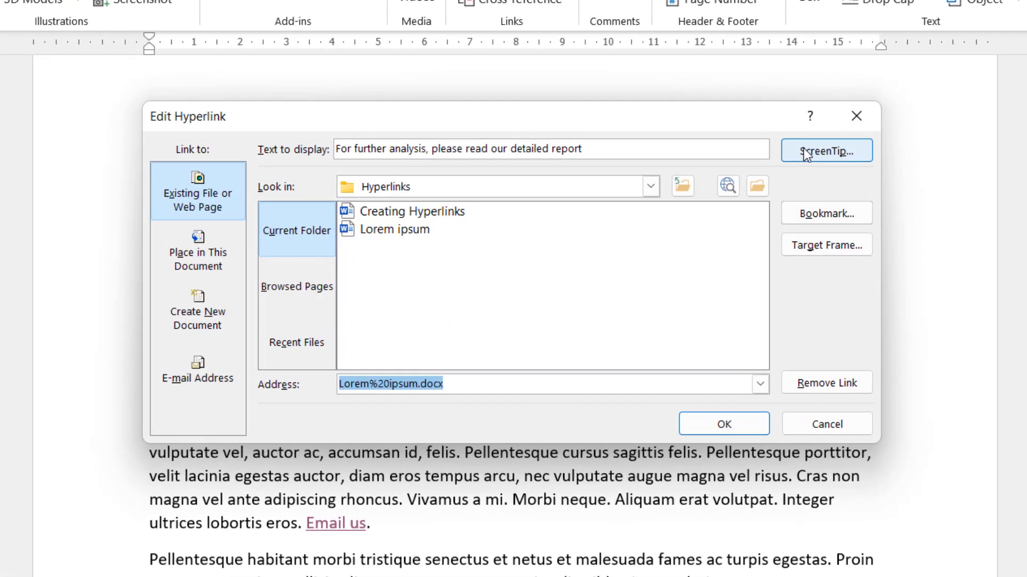
{"action": "left_click", "coordinate": [710, 199]}
{"action": "type", "text": "F"}
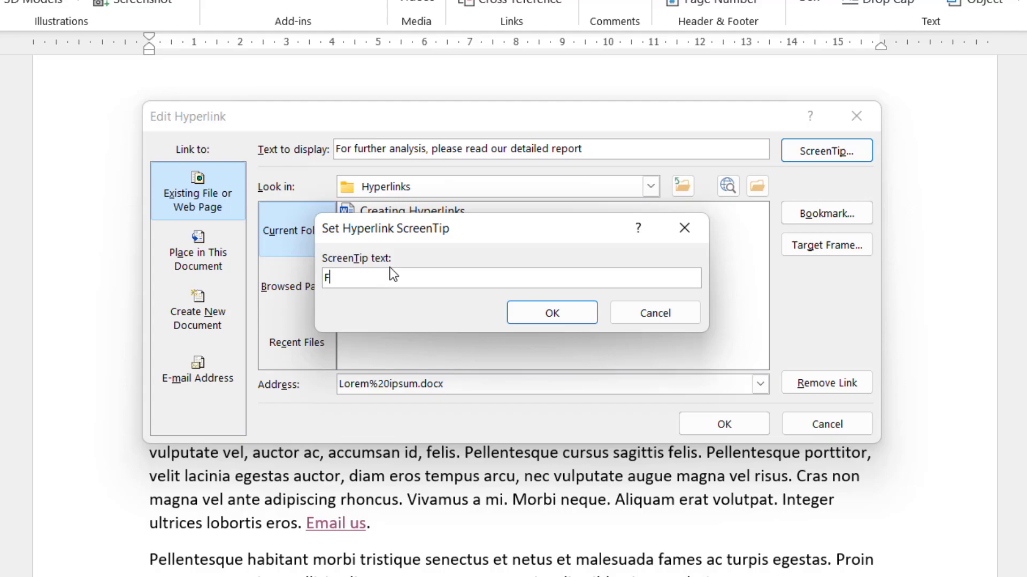
{"action": "type", "text": "urther reading"}
{"action": "left_click", "coordinate": [573, 319]}
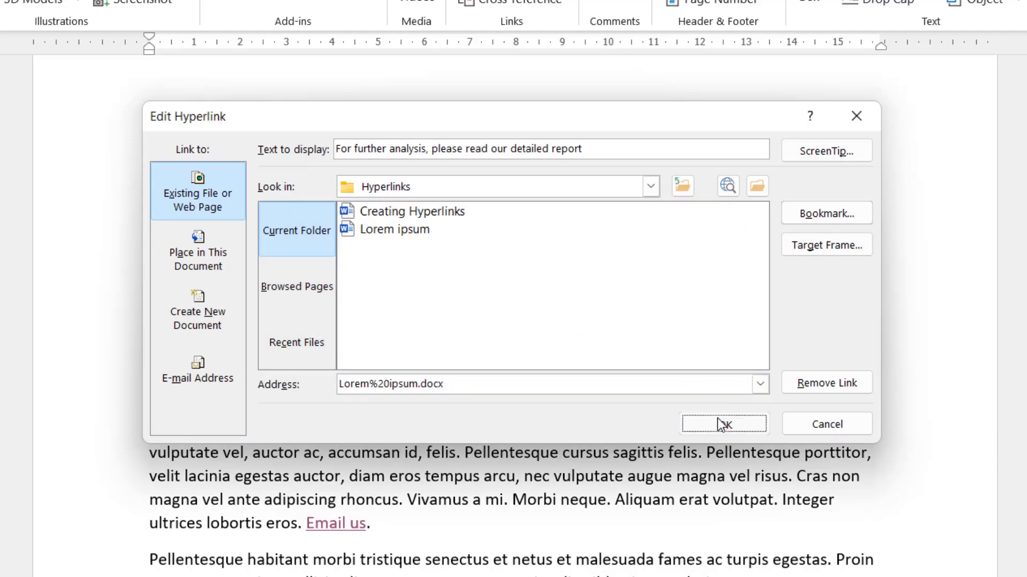
{"action": "left_click", "coordinate": [722, 422]}
{"action": "mouse_move", "coordinate": [626, 357]}
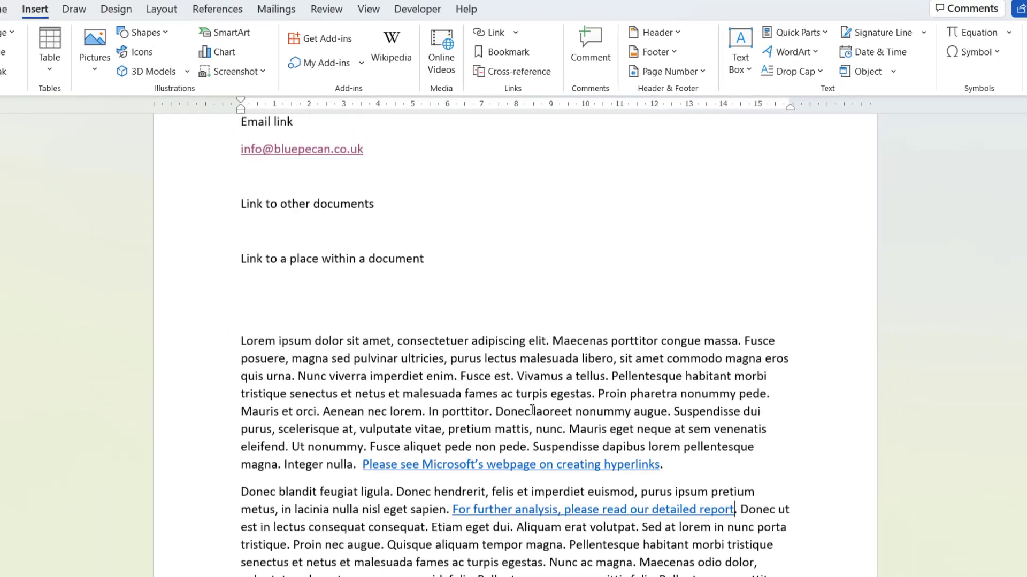
{"action": "scroll", "coordinate": [301, 389], "scroll_direction": "up", "scroll_amount": 1}
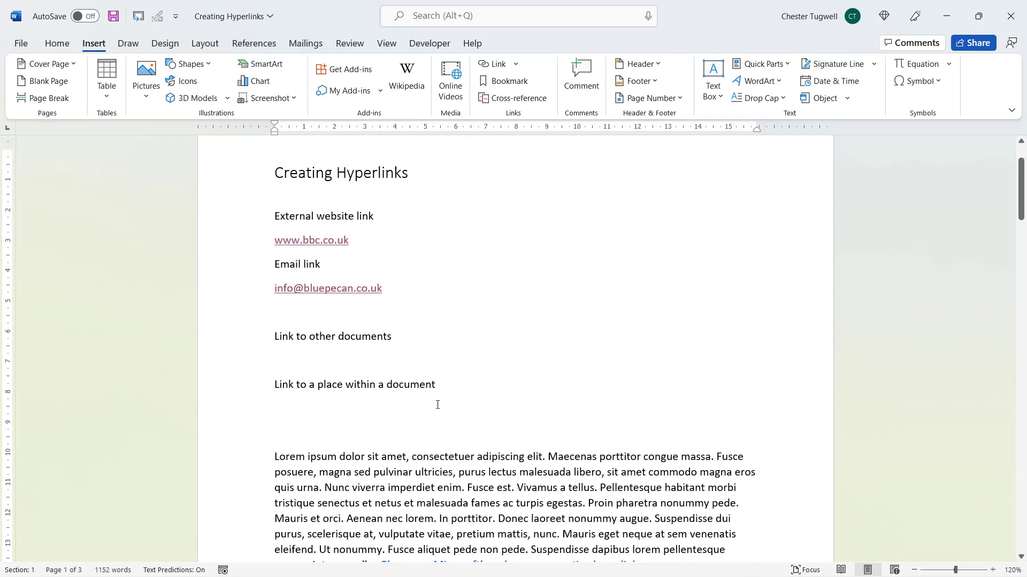
{"action": "scroll", "coordinate": [438, 404], "scroll_direction": "down", "scroll_amount": 6}
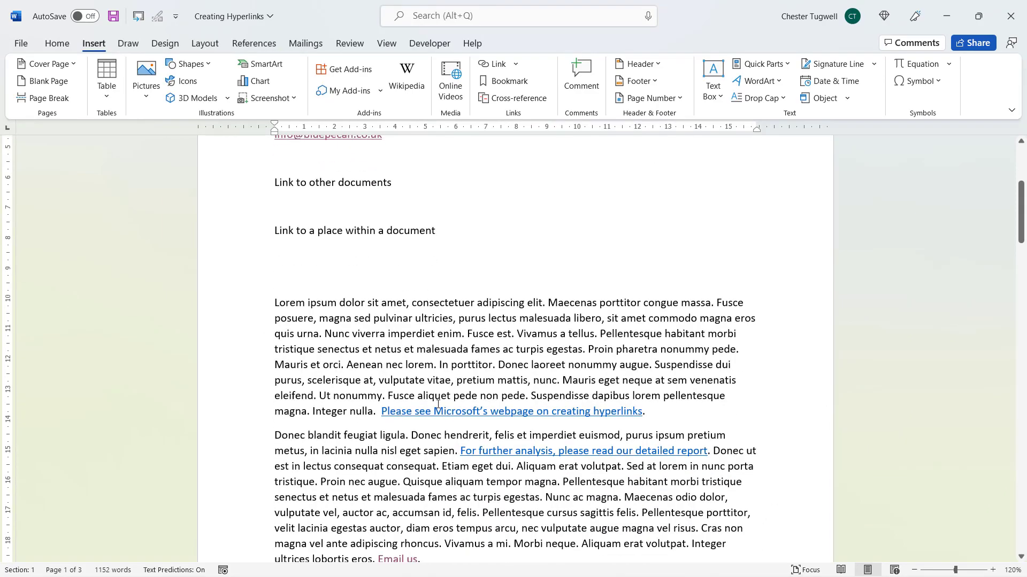
{"action": "scroll", "coordinate": [438, 404], "scroll_direction": "down", "scroll_amount": 2}
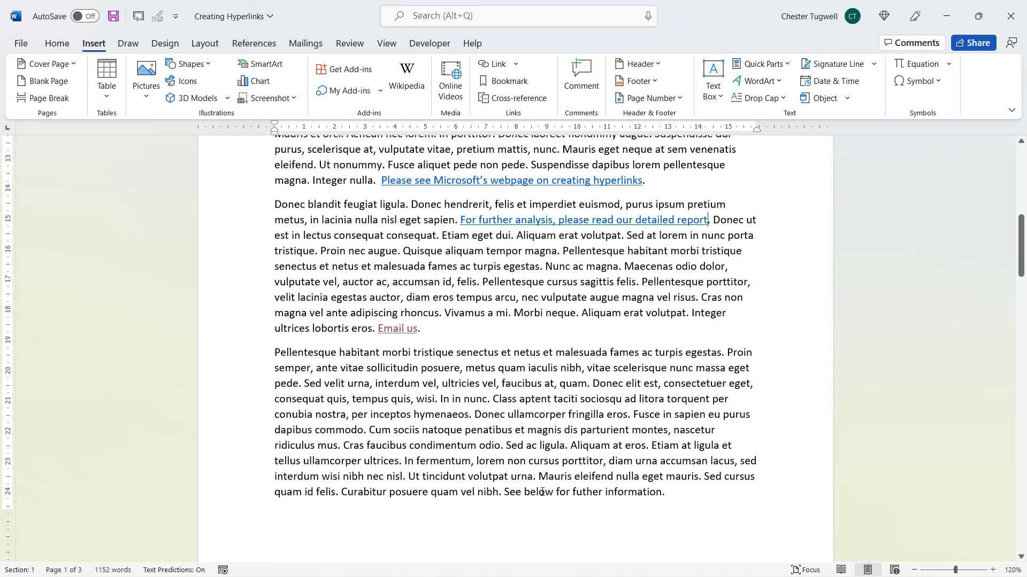
{"action": "scroll", "coordinate": [592, 513], "scroll_direction": "down", "scroll_amount": 15}
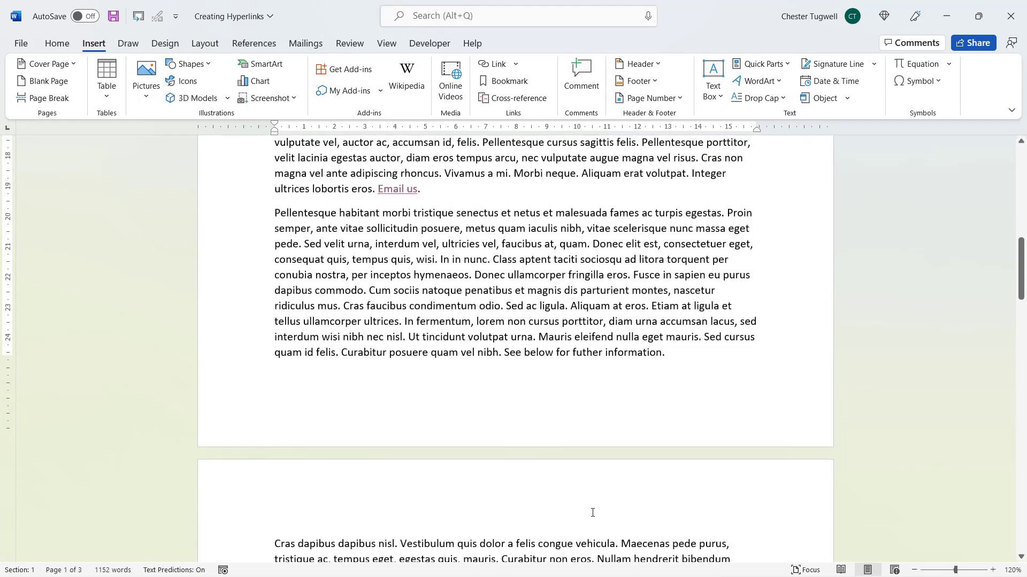
{"action": "scroll", "coordinate": [592, 509], "scroll_direction": "down", "scroll_amount": 5}
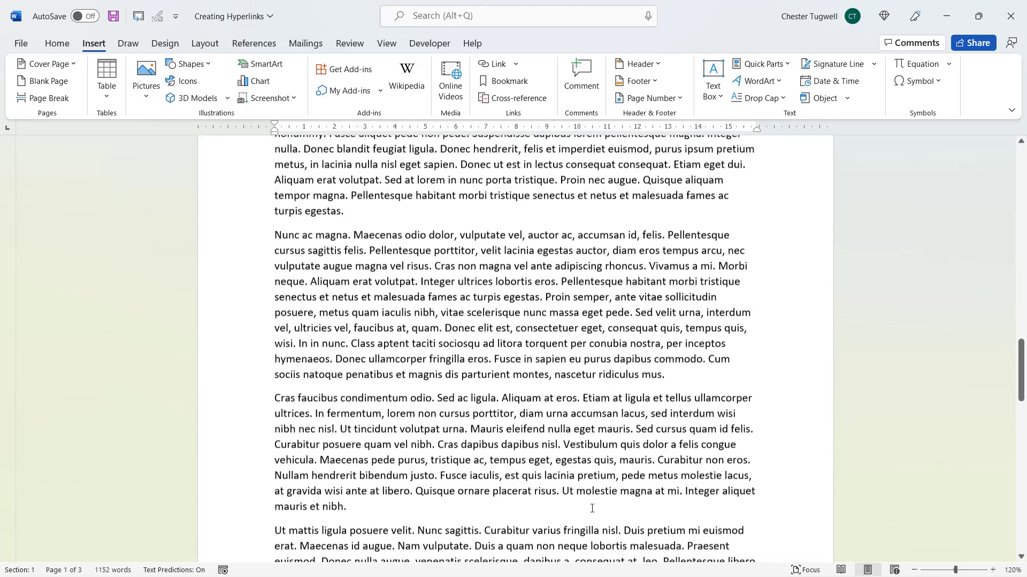
{"action": "scroll", "coordinate": [407, 441], "scroll_direction": "down", "scroll_amount": 8}
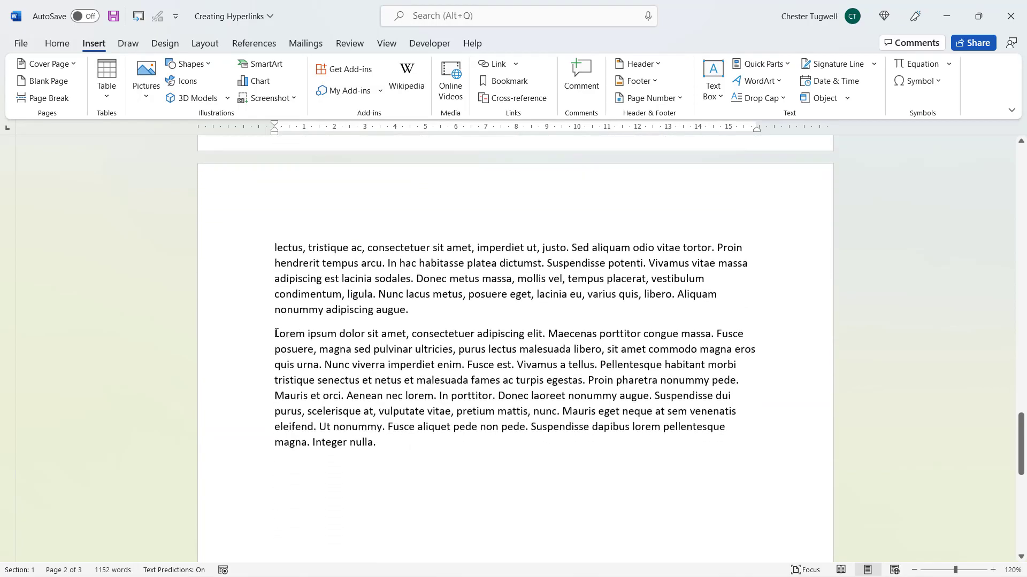
Insert a new line reading 'Conclusion' above the final Lorem ipsum paragraph on page 3
{"action": "left_click", "coordinate": [276, 334]}
{"action": "key", "text": "Return"}
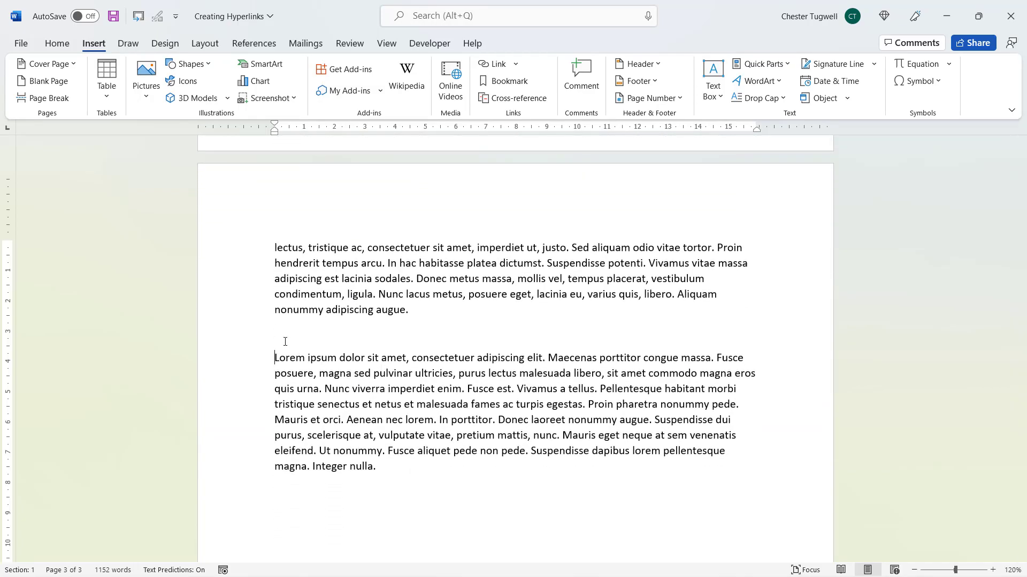
{"action": "left_click", "coordinate": [285, 342]}
{"action": "type", "text": "Conclusion"}
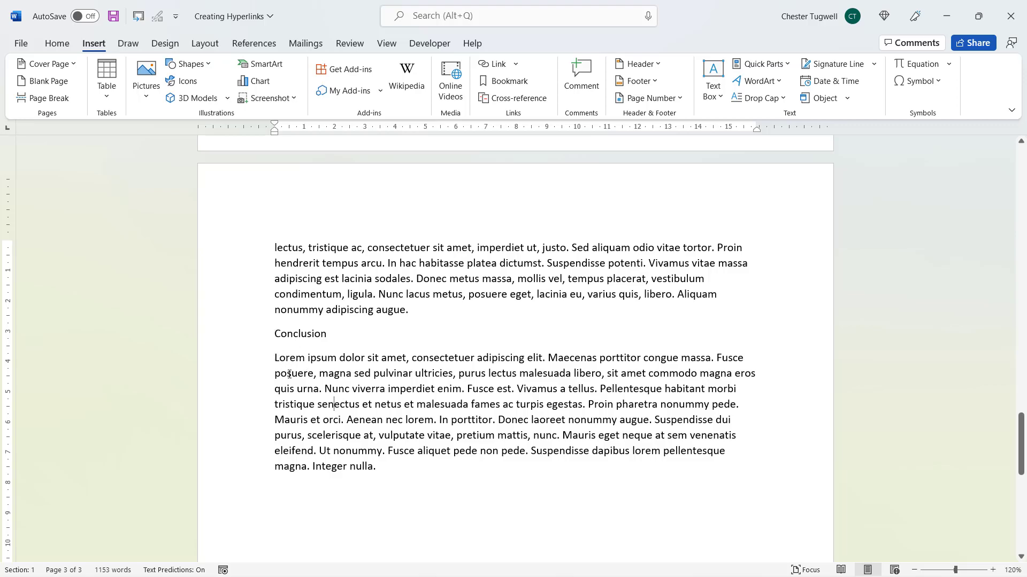
{"action": "left_click", "coordinate": [275, 357]}
Select the closing Lorem ipsum paragraph and add a bookmark named 'Conclusion' to it
{"action": "left_click_drag", "start_coordinate": [275, 357], "coordinate": [328, 473]}
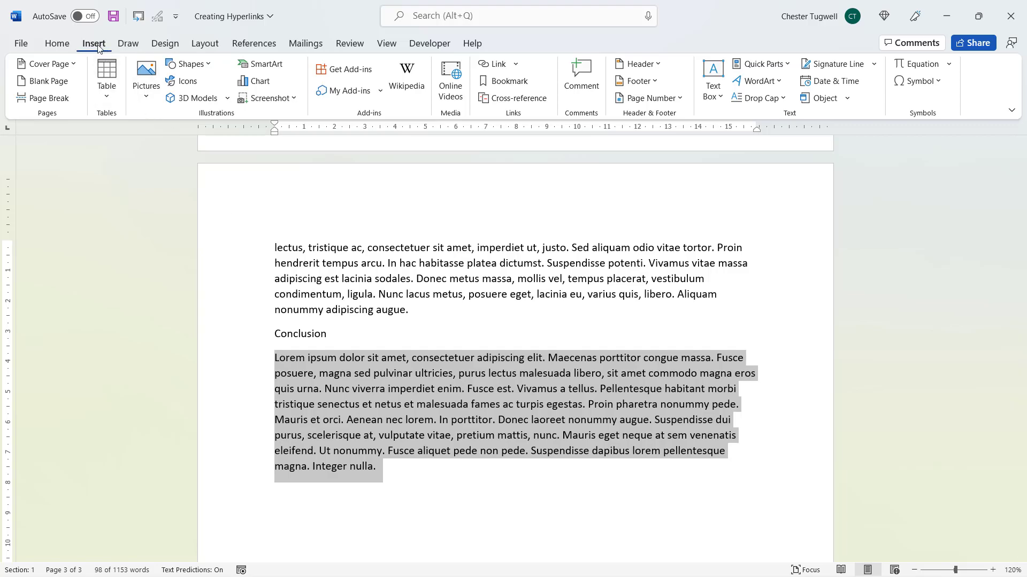
{"action": "left_click", "coordinate": [498, 83]}
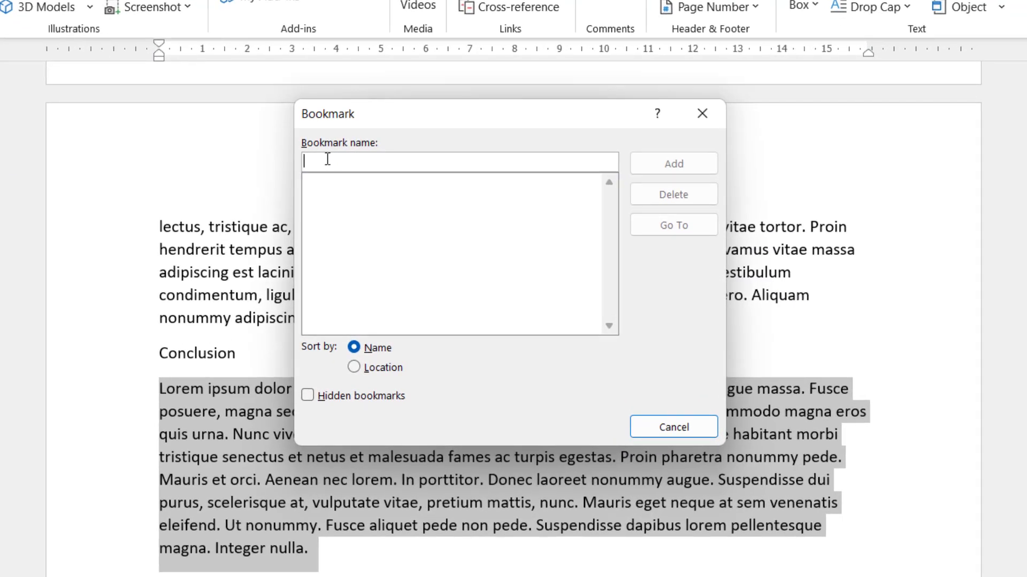
{"action": "type", "text": "C"}
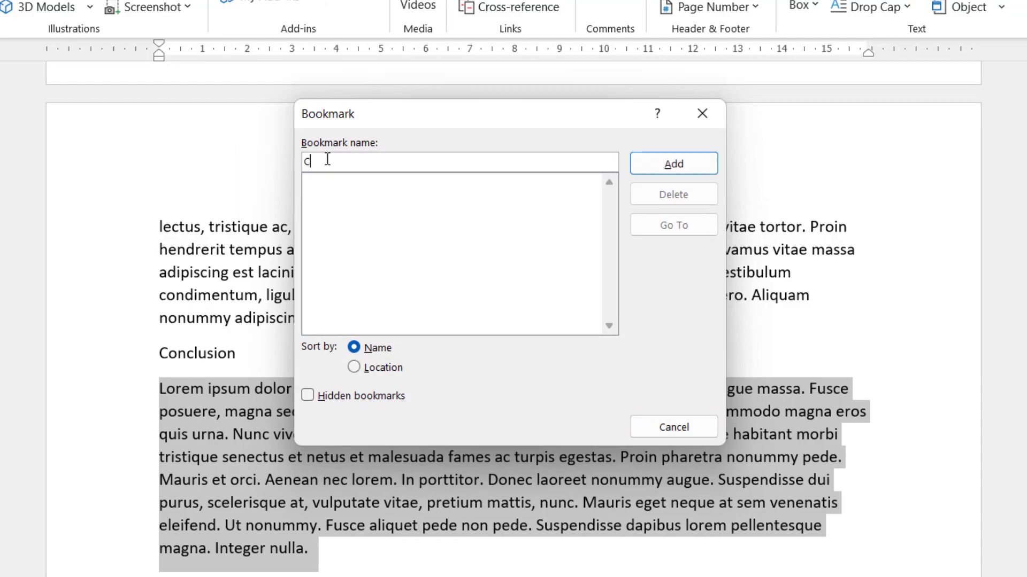
{"action": "type", "text": "onclusion"}
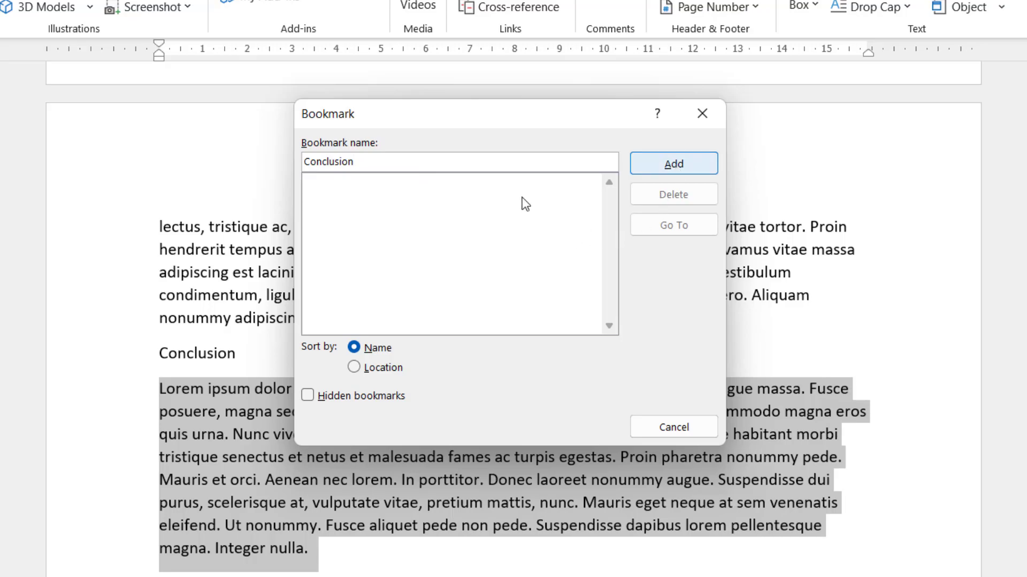
{"action": "left_click", "coordinate": [679, 163]}
Link 'See below for futher information' to the Conclusion bookmark, then follow it to page 3
{"action": "scroll", "coordinate": [474, 394], "scroll_direction": "up", "scroll_amount": 15}
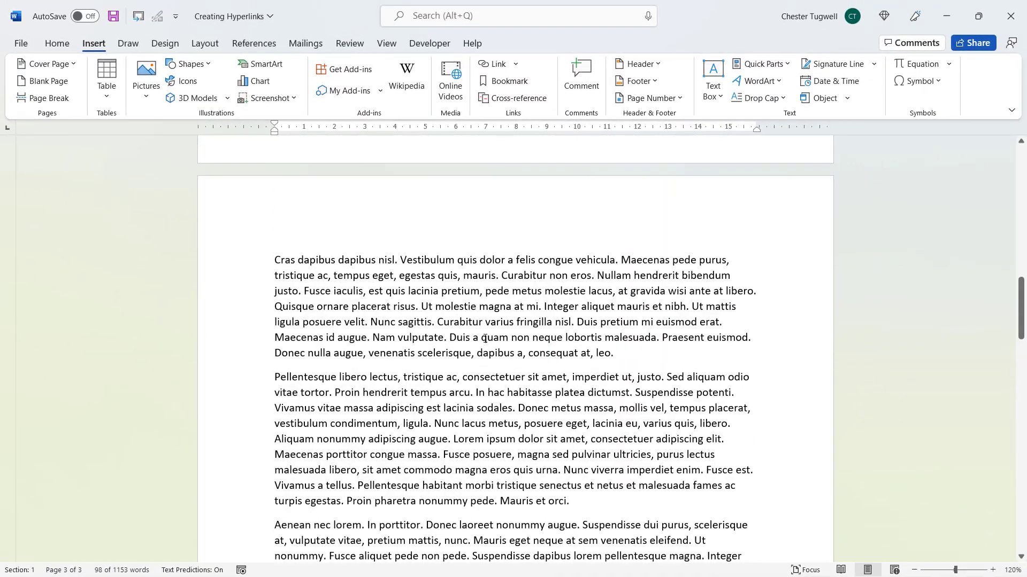
{"action": "scroll", "coordinate": [484, 338], "scroll_direction": "up", "scroll_amount": 10}
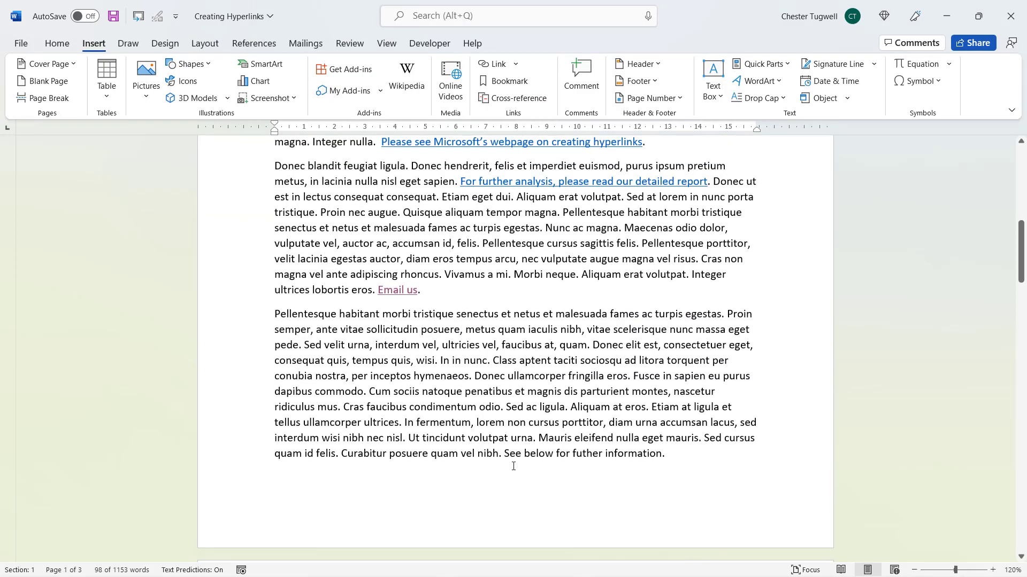
{"action": "left_click_drag", "start_coordinate": [504, 454], "coordinate": [630, 451]}
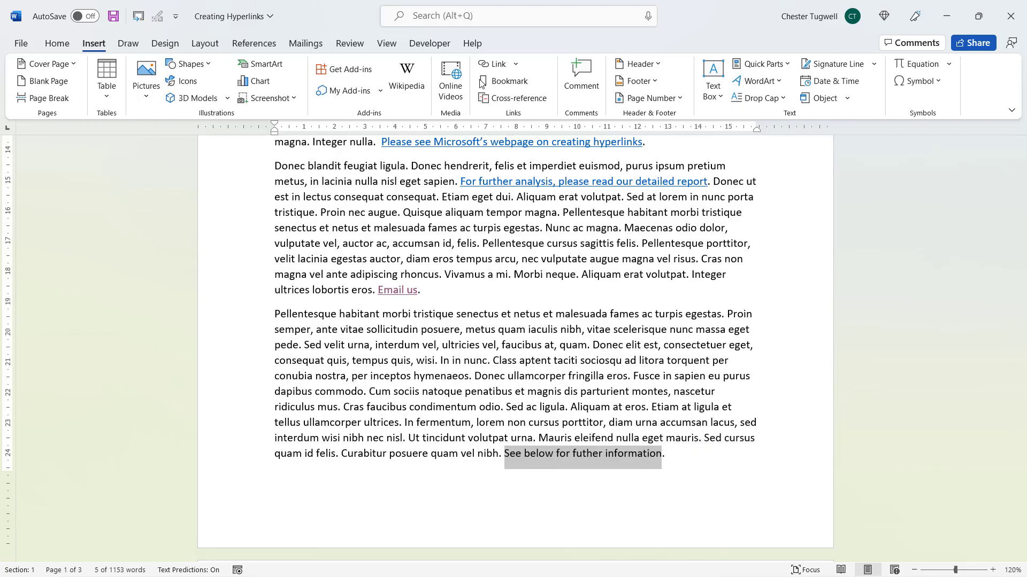
{"action": "left_click", "coordinate": [496, 65]}
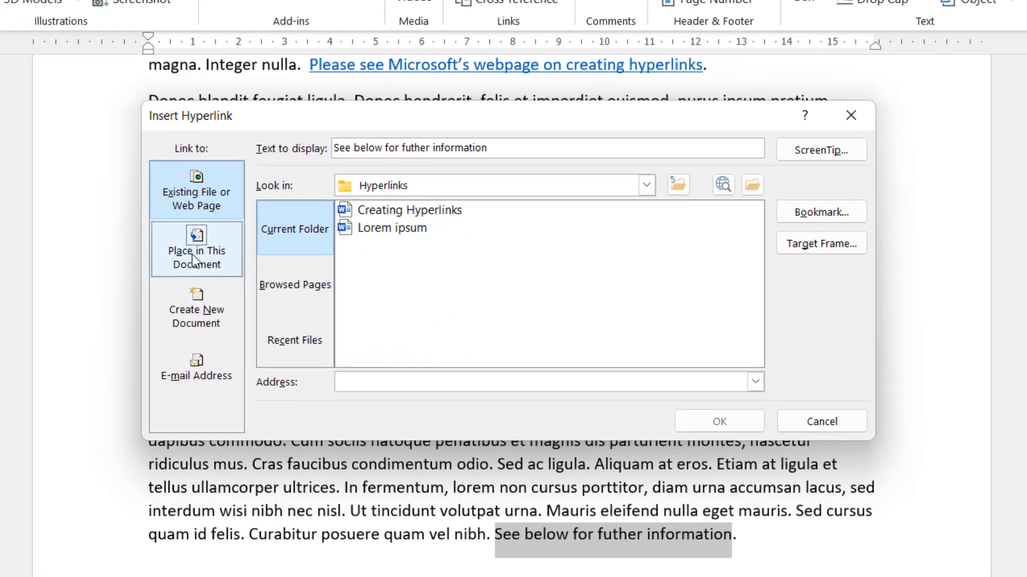
{"action": "left_click", "coordinate": [200, 256]}
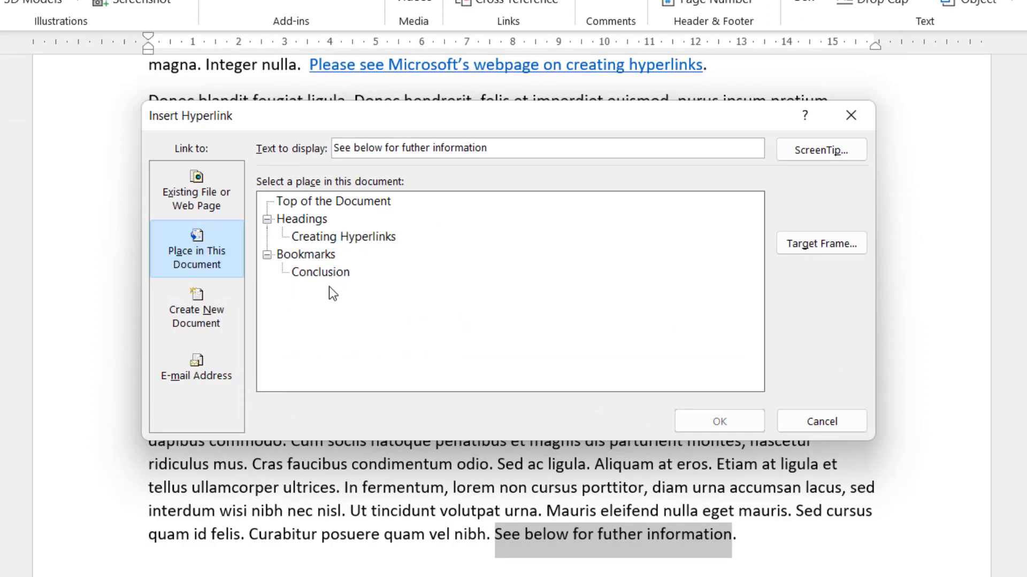
{"action": "left_click", "coordinate": [318, 273]}
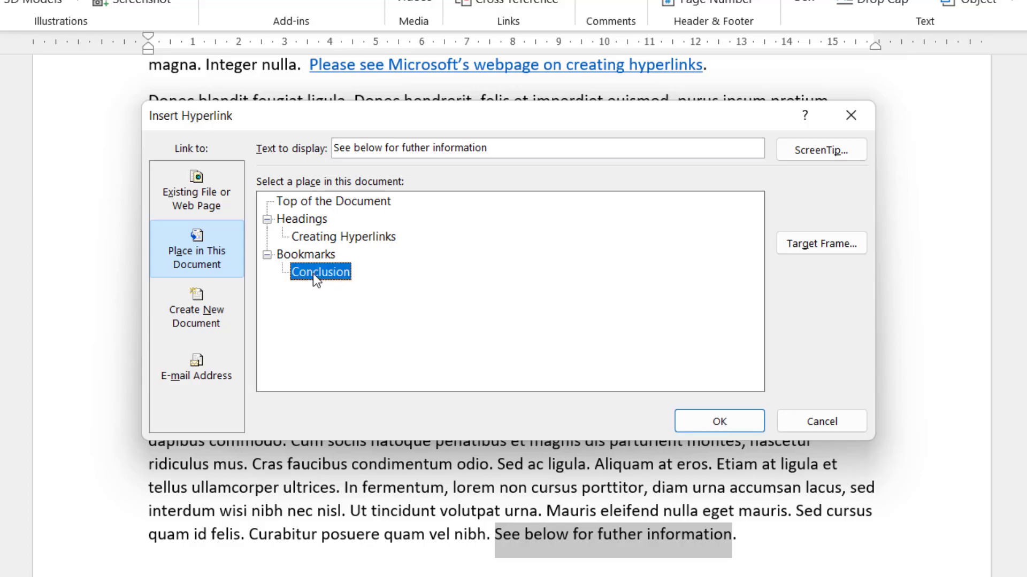
{"action": "left_click", "coordinate": [705, 422]}
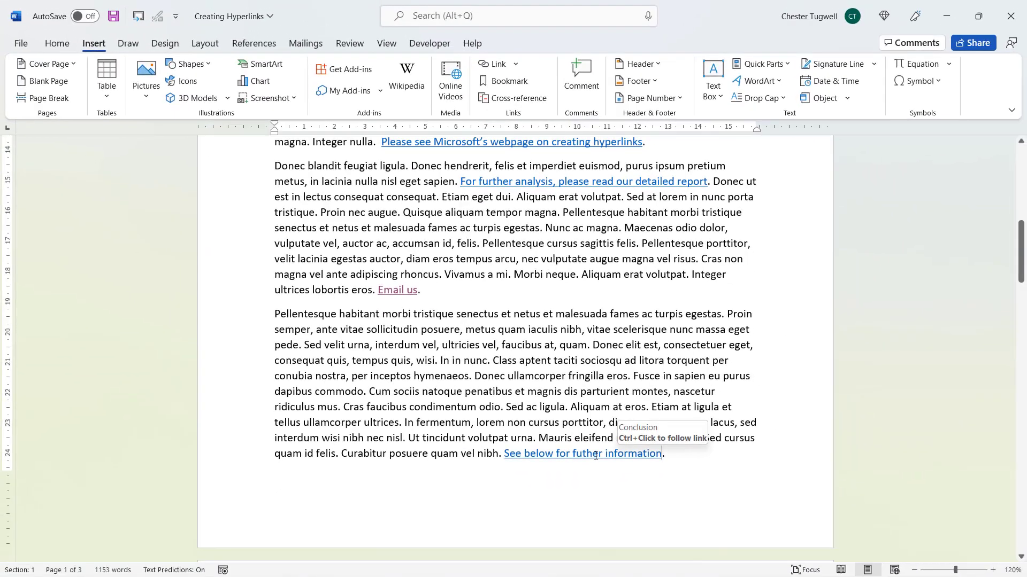
{"action": "left_click", "coordinate": [595, 454], "text": "ctrl"}
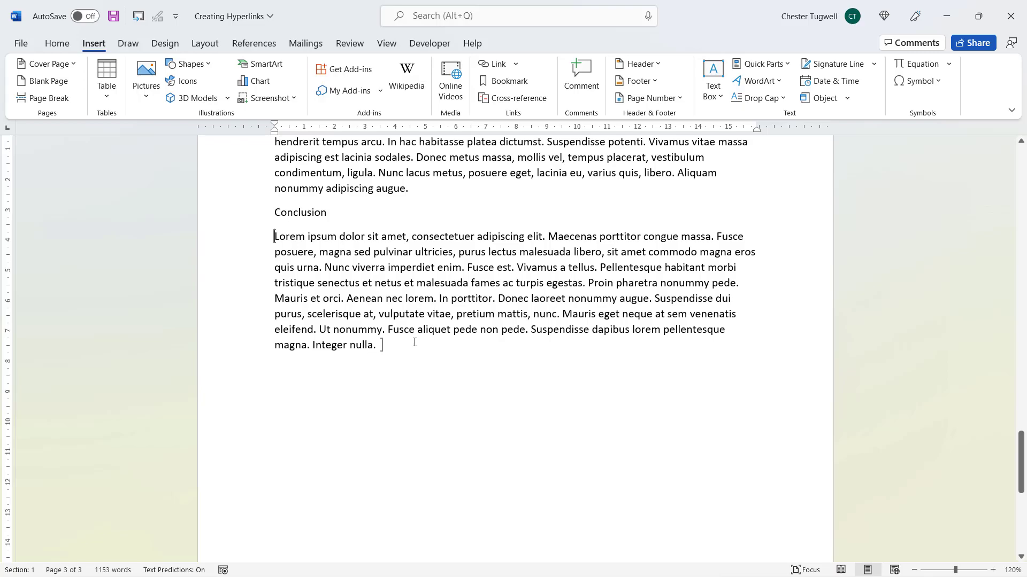
Return to the top of the document with Ctrl+Home
{"action": "key", "text": "ctrl+Home"}
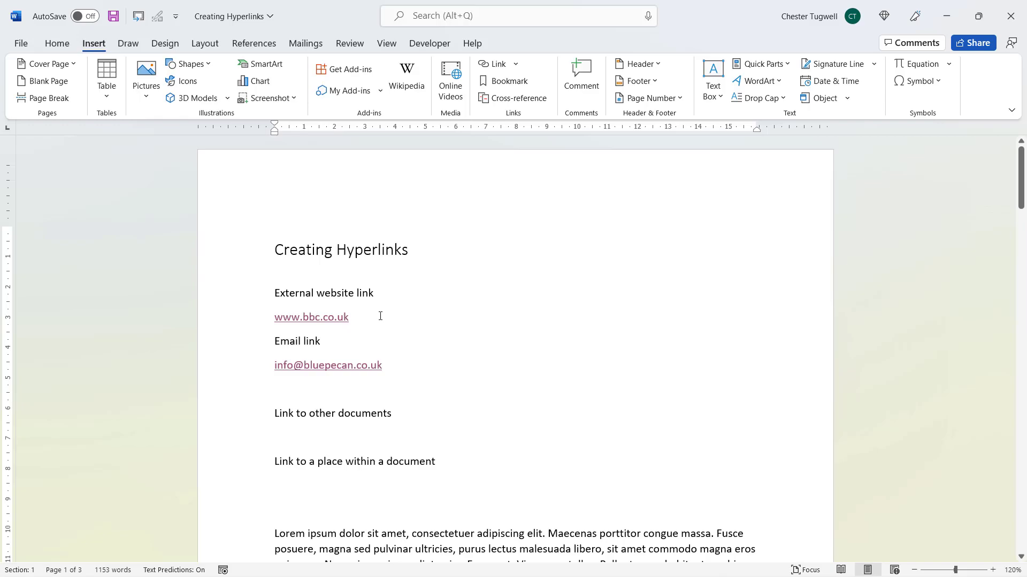
{"action": "left_click_drag", "start_coordinate": [275, 318], "coordinate": [353, 318]}
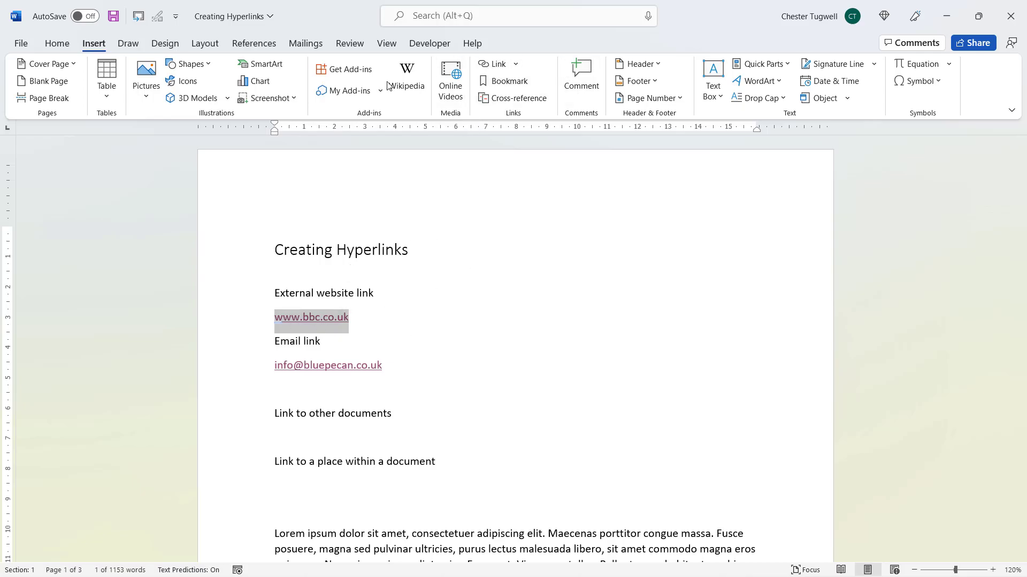
{"action": "left_click", "coordinate": [498, 64]}
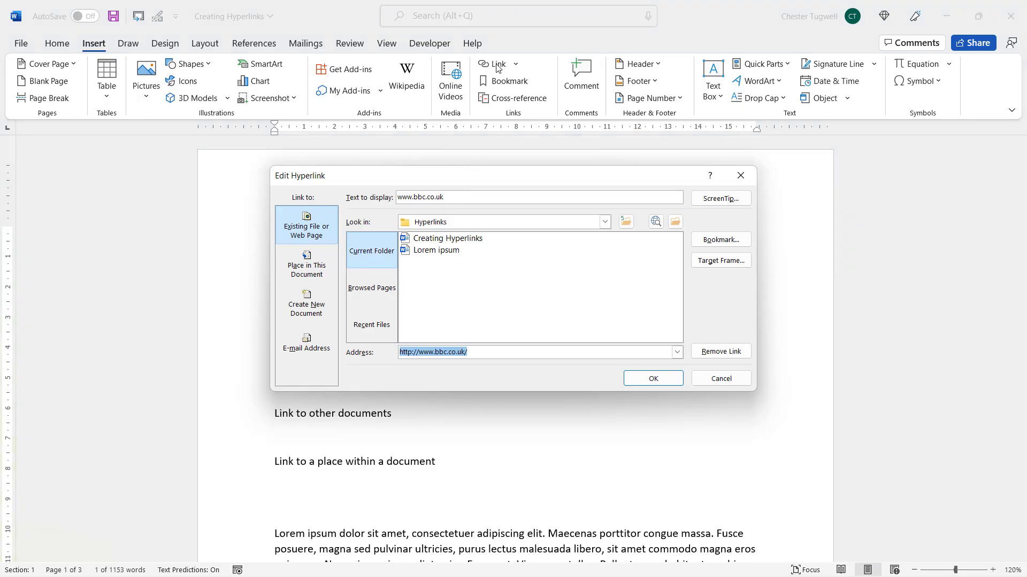
{"action": "left_click", "coordinate": [657, 380]}
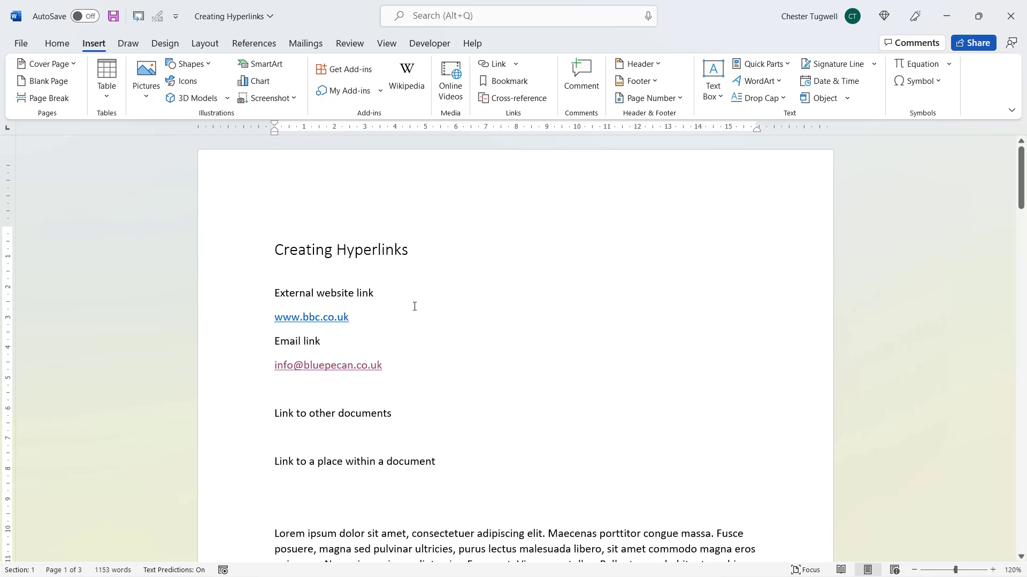
{"action": "left_click", "coordinate": [66, 45]}
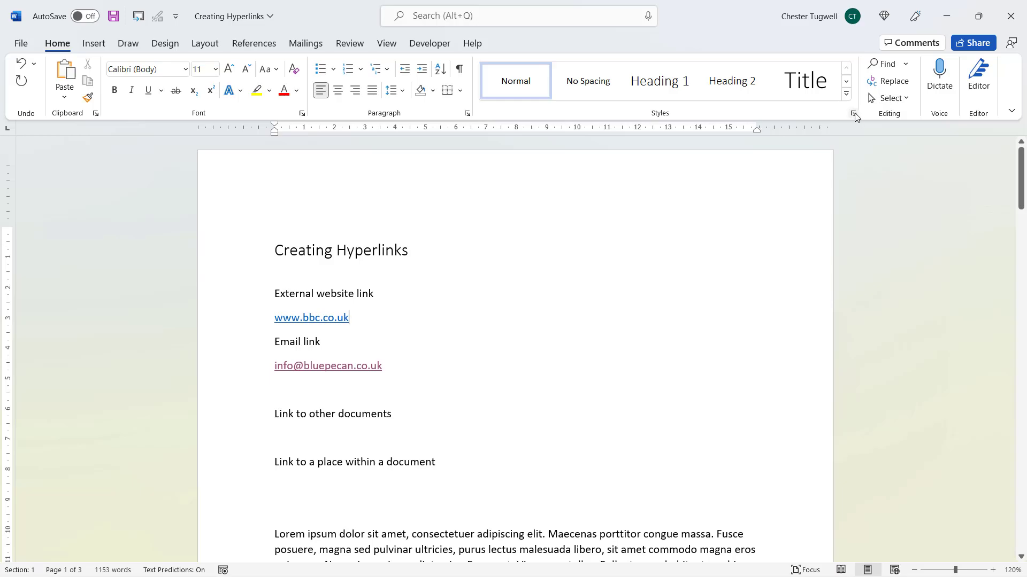
Modify the Hyperlink style in the Styles pane to use a green font colour
{"action": "left_click", "coordinate": [854, 114]}
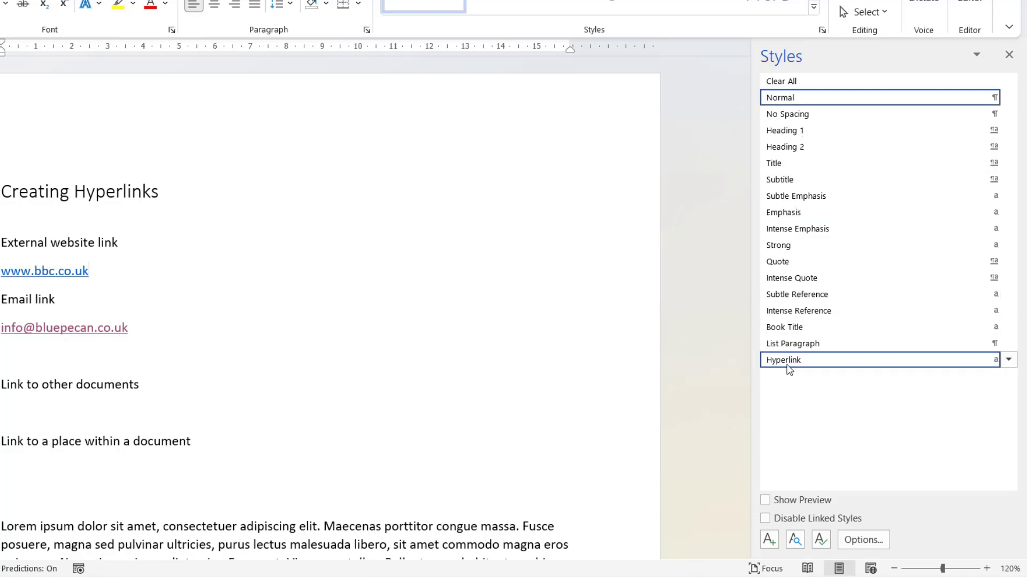
{"action": "left_click", "coordinate": [1010, 361]}
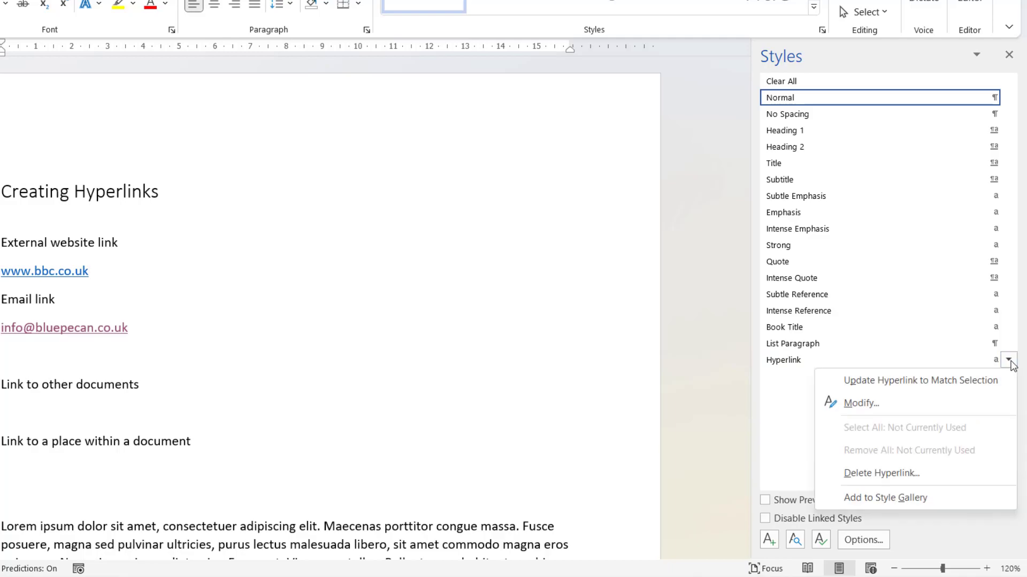
{"action": "left_click", "coordinate": [867, 402]}
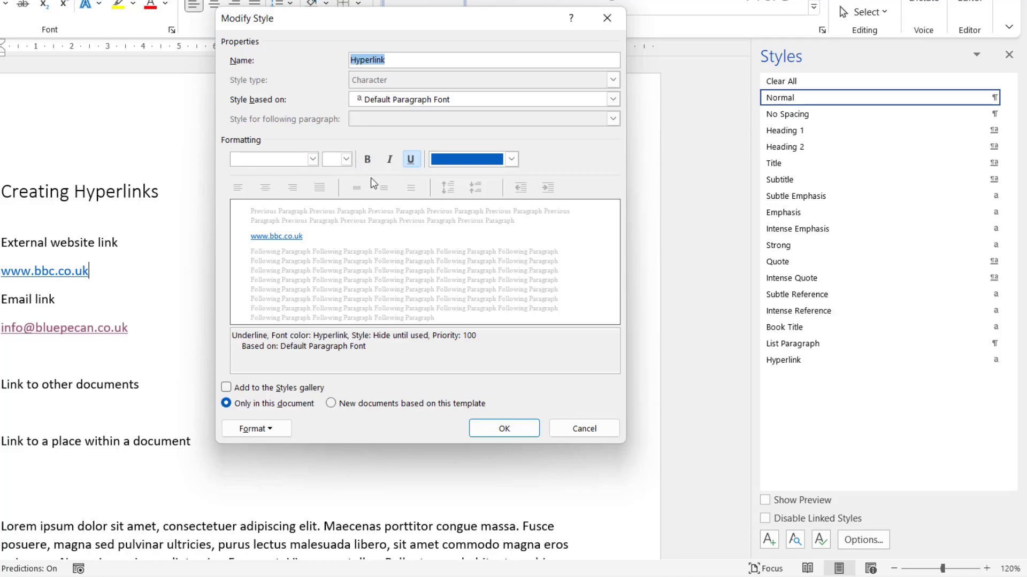
{"action": "left_click", "coordinate": [467, 159]}
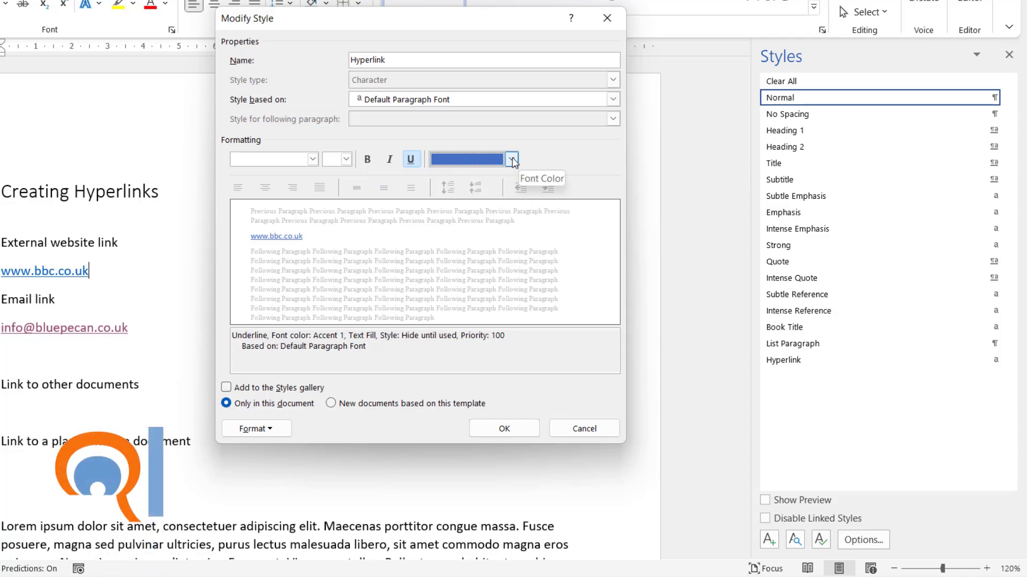
{"action": "left_click", "coordinate": [511, 159]}
{"action": "left_click", "coordinate": [550, 223]}
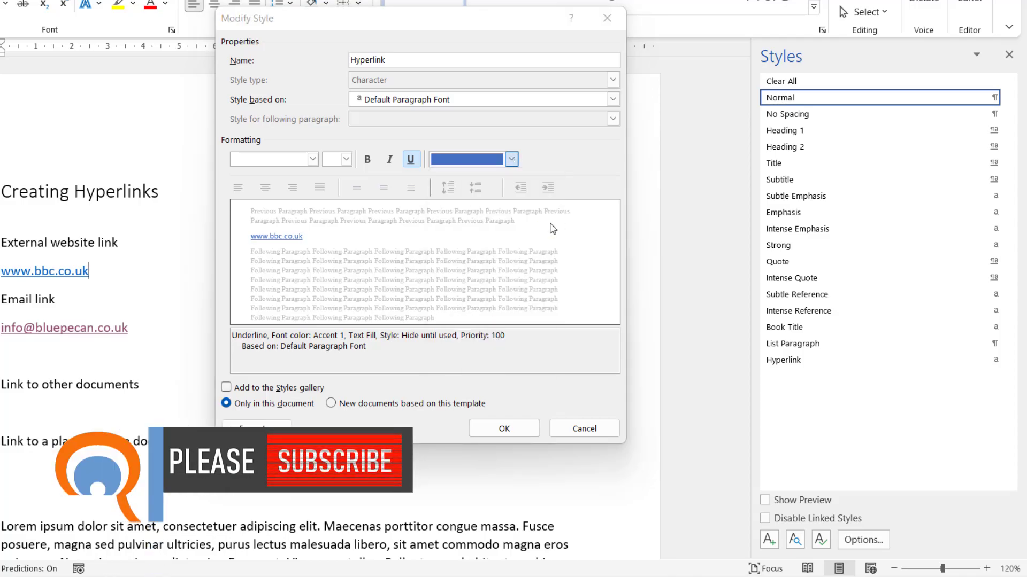
{"action": "left_click", "coordinate": [504, 428]}
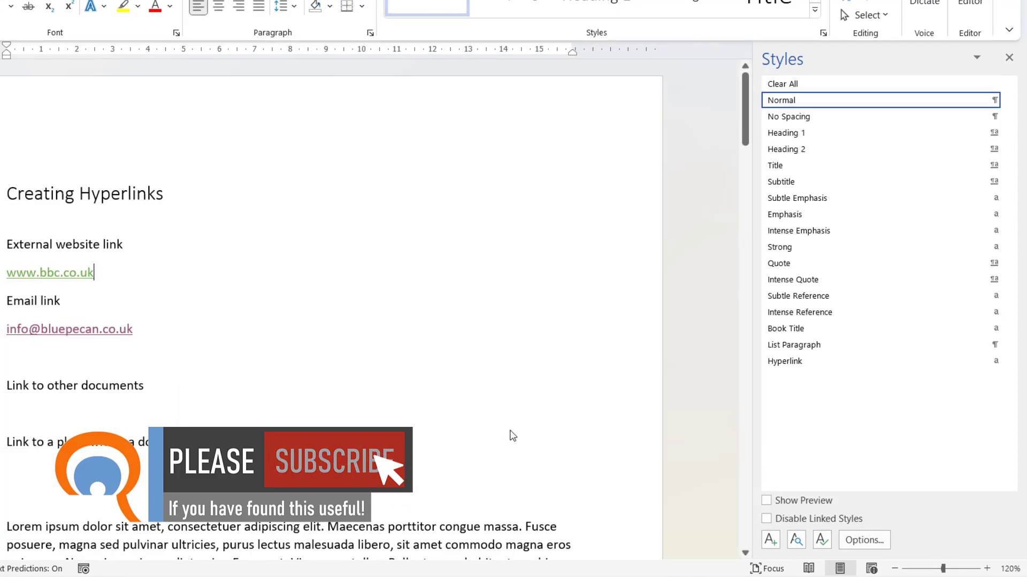
{"action": "scroll", "coordinate": [336, 367], "scroll_direction": "down", "scroll_amount": 5}
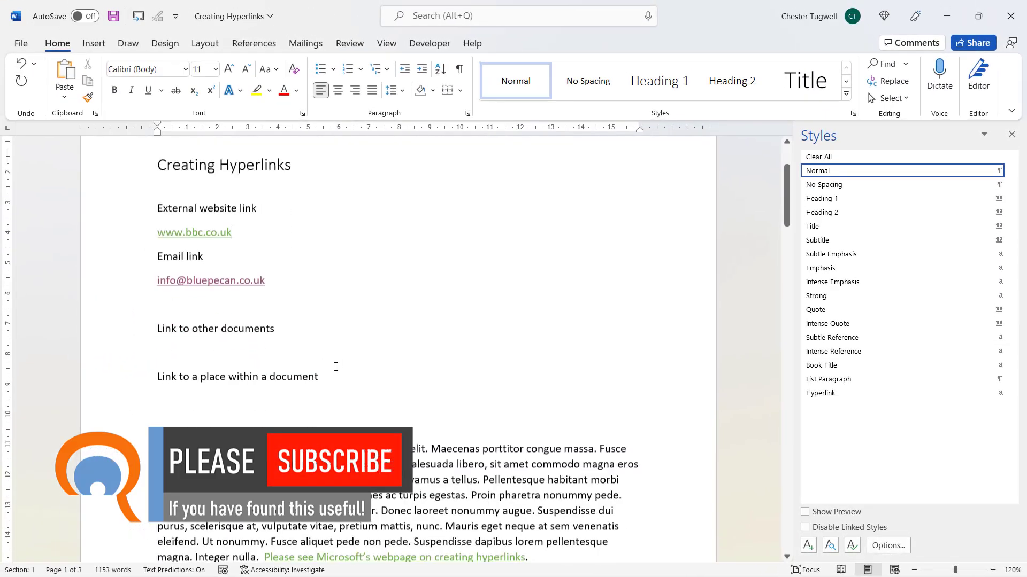
{"action": "scroll", "coordinate": [336, 367], "scroll_direction": "up", "scroll_amount": 4}
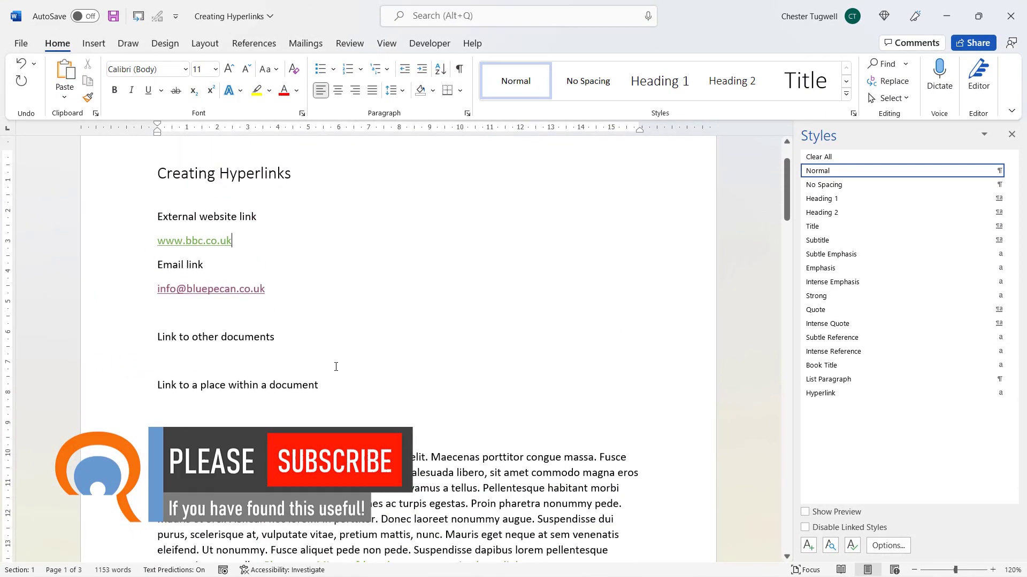
{"action": "scroll", "coordinate": [336, 367], "scroll_direction": "down", "scroll_amount": 3}
{"action": "scroll", "coordinate": [305, 385], "scroll_direction": "up", "scroll_amount": 5}
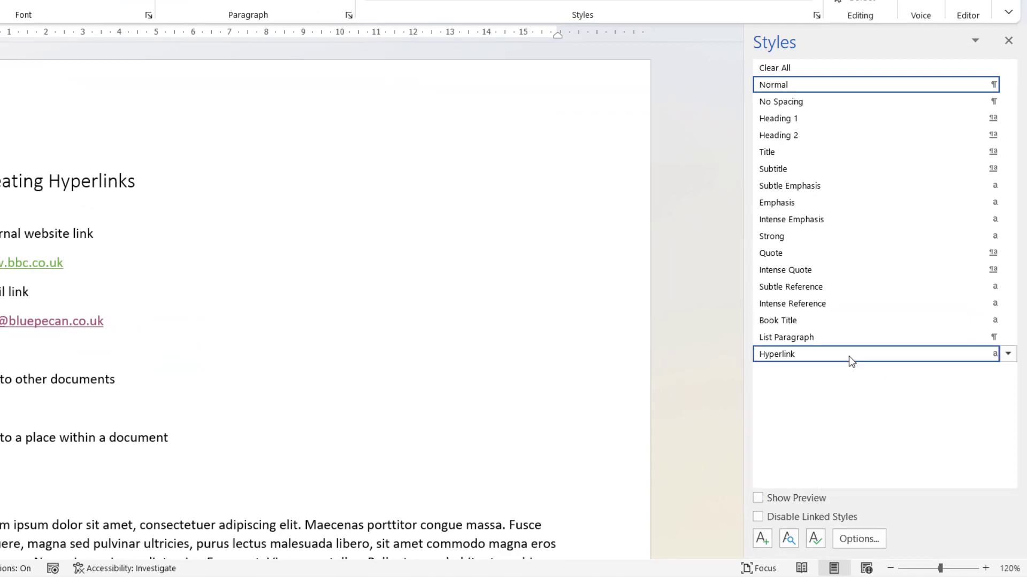
{"action": "left_click", "coordinate": [815, 539]}
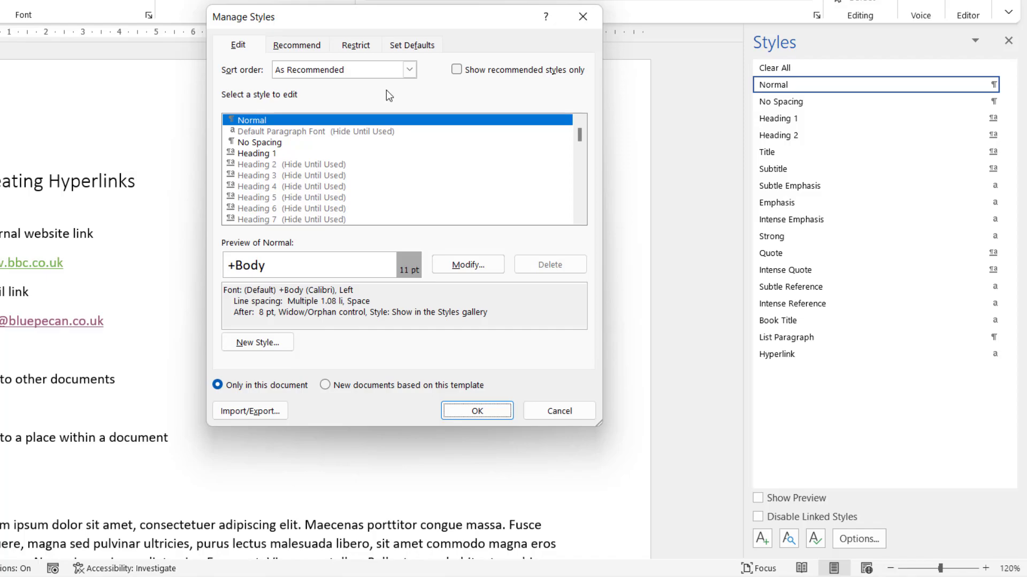
Sort the Manage Styles list alphabetically and select the FollowedHyperlink style
{"action": "left_click", "coordinate": [389, 70]}
{"action": "left_click", "coordinate": [319, 86]}
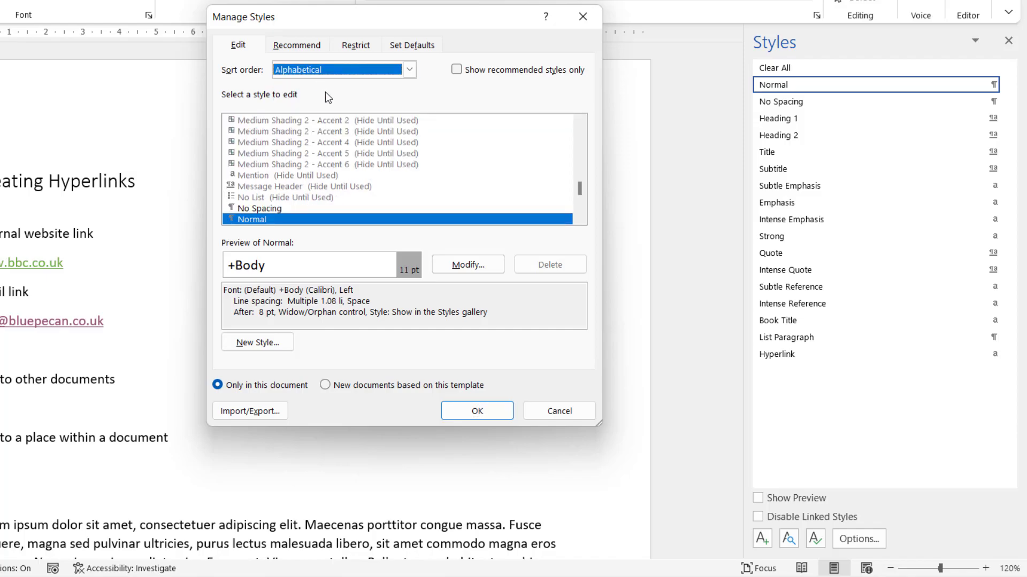
{"action": "left_click_drag", "start_coordinate": [580, 194], "coordinate": [571, 167]}
{"action": "scroll", "coordinate": [484, 171], "scroll_direction": "up", "scroll_amount": 10}
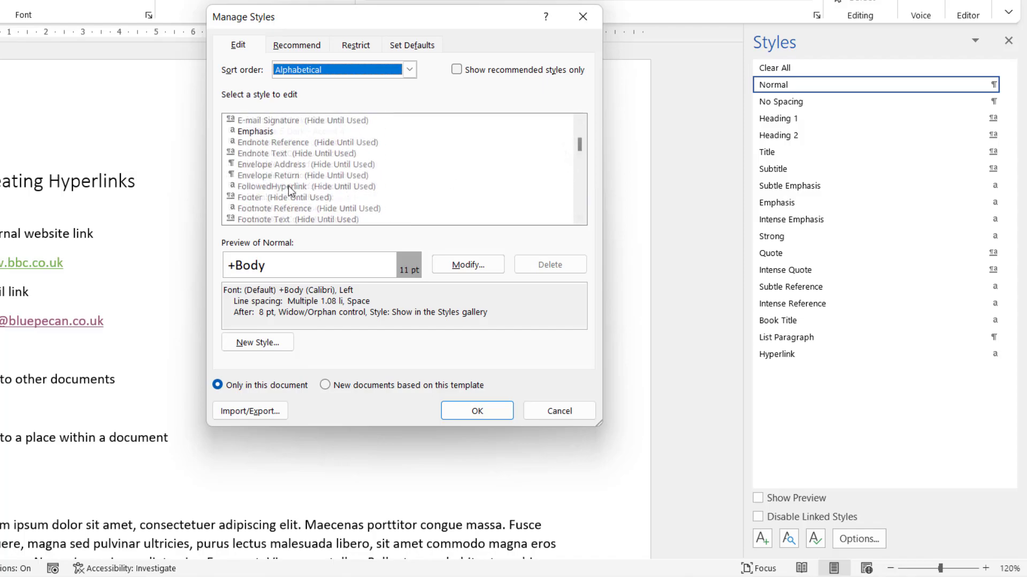
{"action": "left_click", "coordinate": [271, 187]}
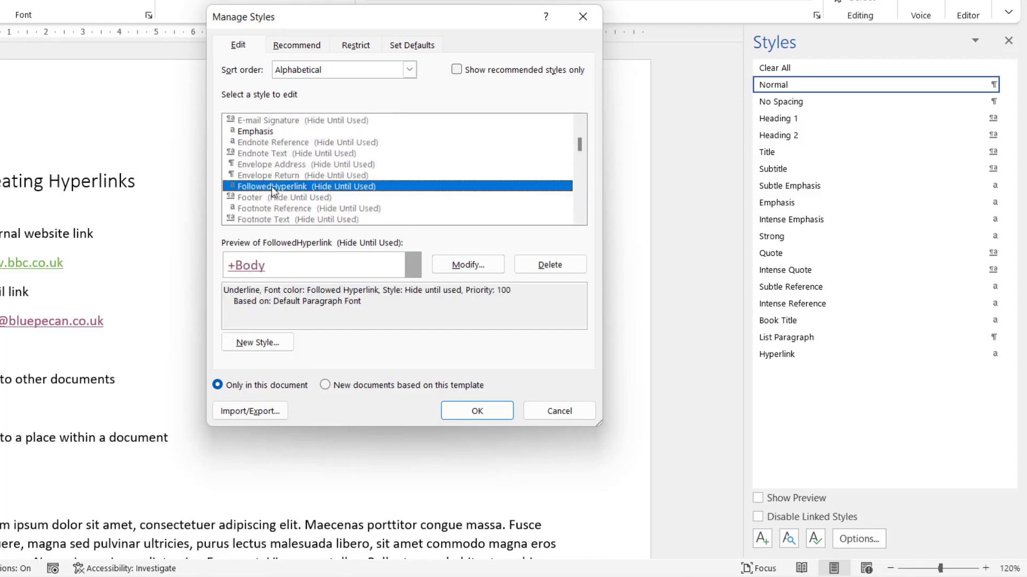
Change the FollowedHyperlink font colour to gold (Accent 4) and apply the change
{"action": "left_click", "coordinate": [463, 266]}
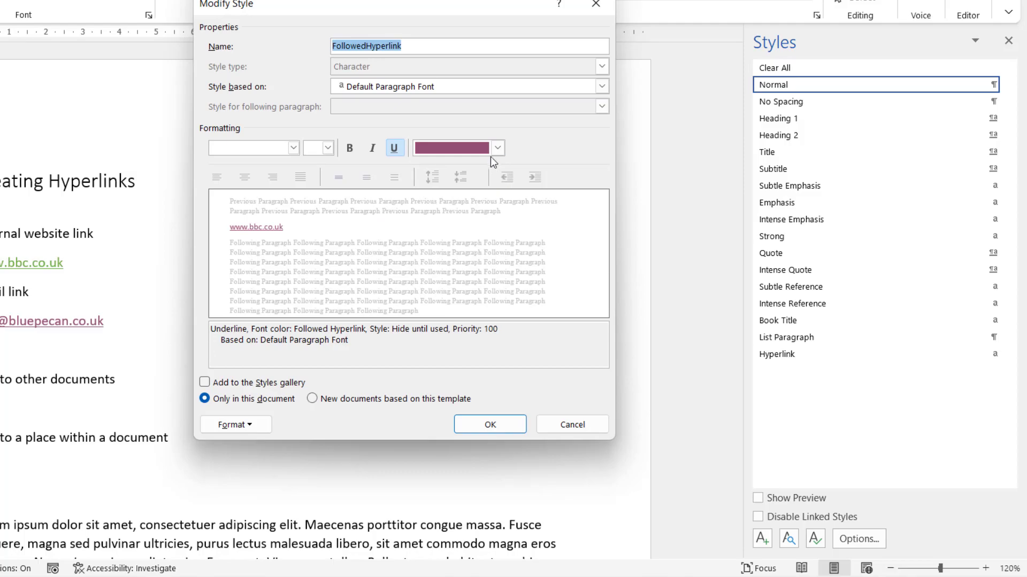
{"action": "left_click", "coordinate": [497, 148]}
{"action": "left_click", "coordinate": [515, 217]}
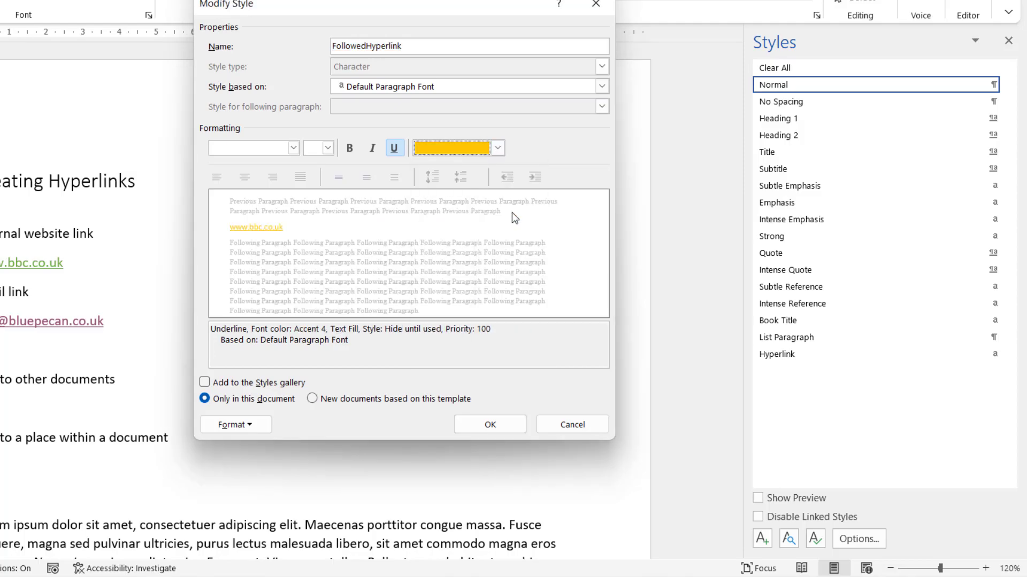
{"action": "left_click", "coordinate": [496, 426]}
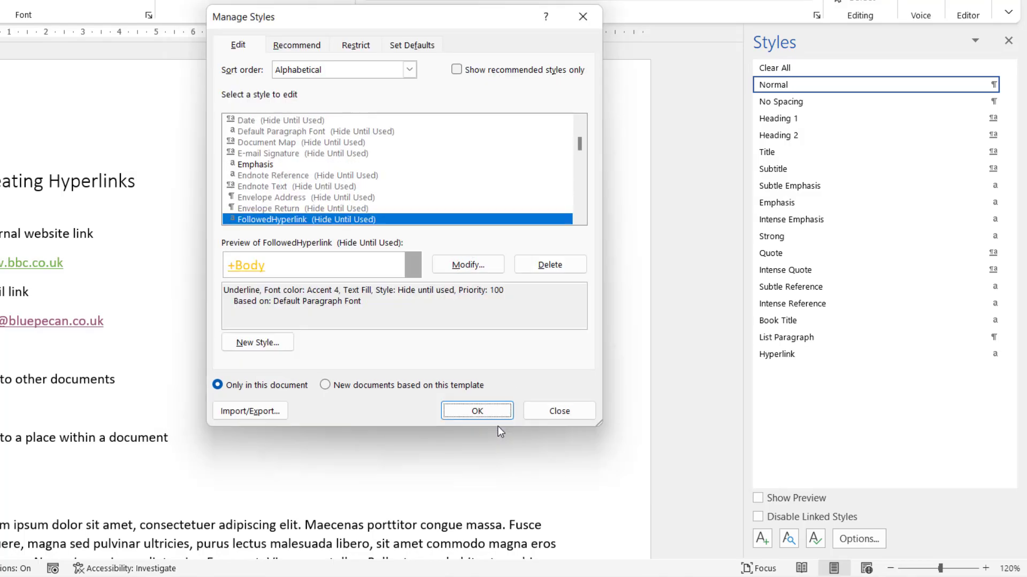
{"action": "left_click", "coordinate": [496, 409]}
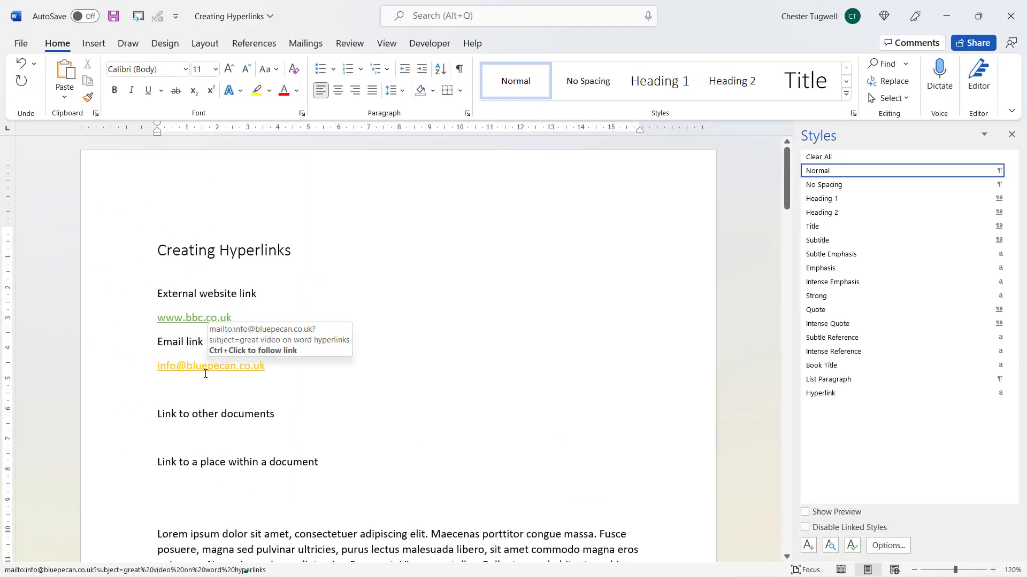